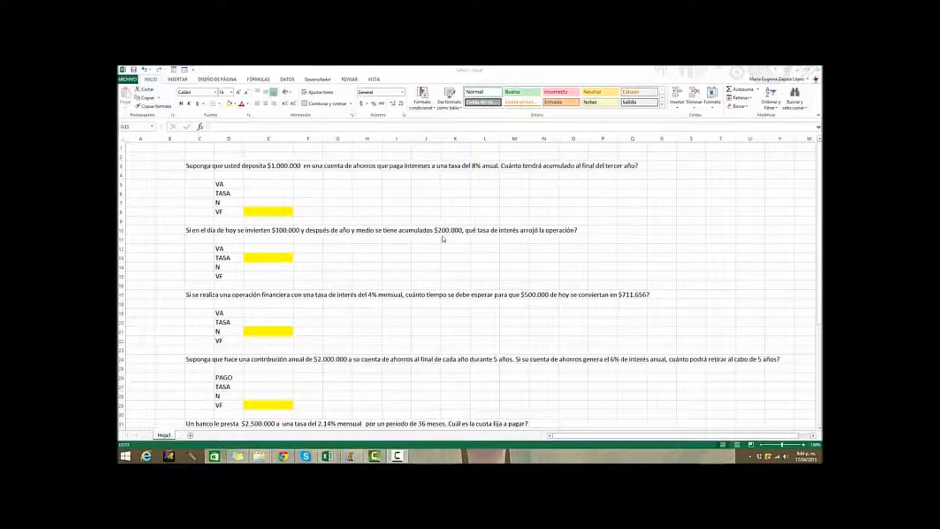
# - Enter the first problem's present value (VA) of 1000000 and its rate (TASA) of 8% labelled ANUAL beside it
pyautogui.click(285, 184)
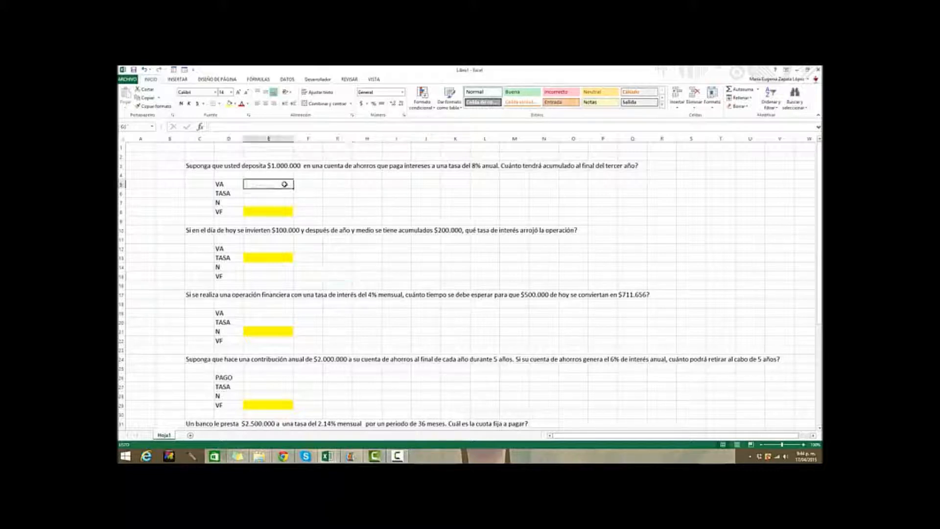
pyautogui.write('1000000')
pyautogui.press('Return')
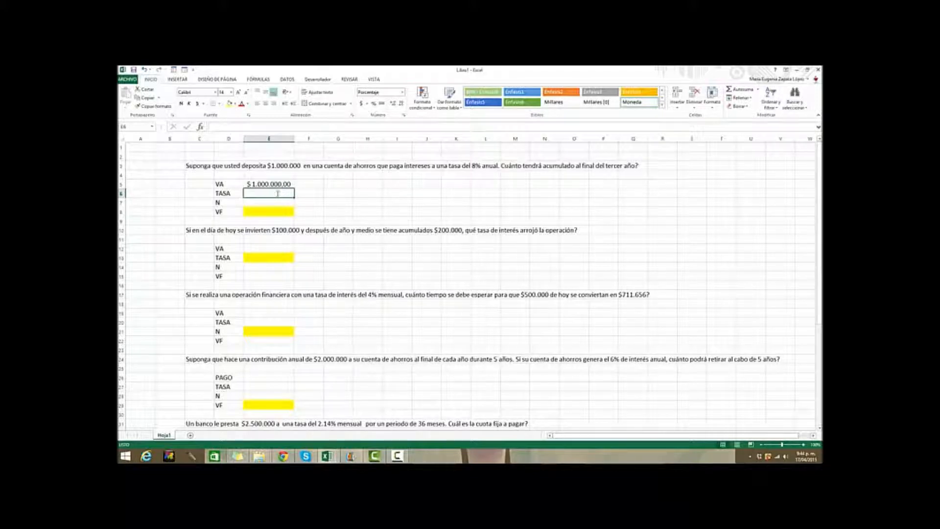
pyautogui.write('8')
pyautogui.press('Tab')
pyautogui.write('ANUAL')
pyautogui.press('Return')
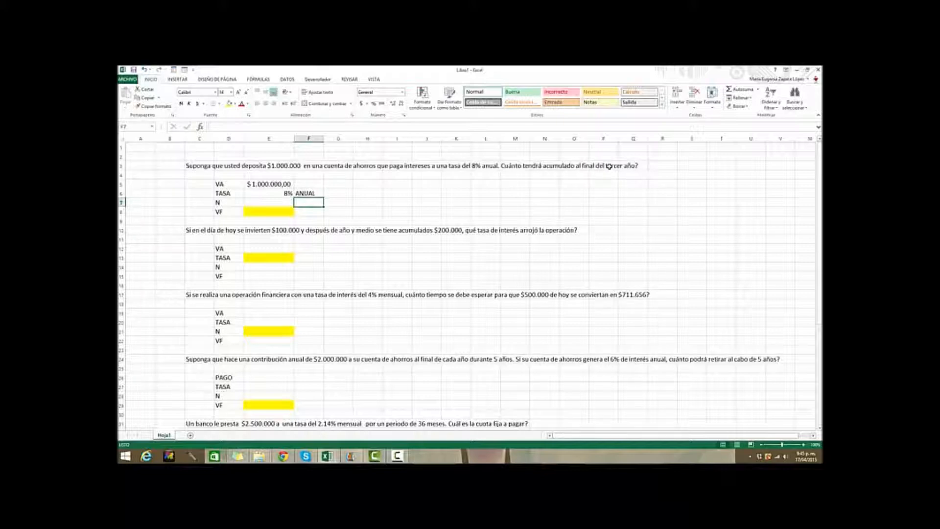
# - Enter 3 as N for the first problem and format the cell in thousands style without decimals
pyautogui.click(285, 202)
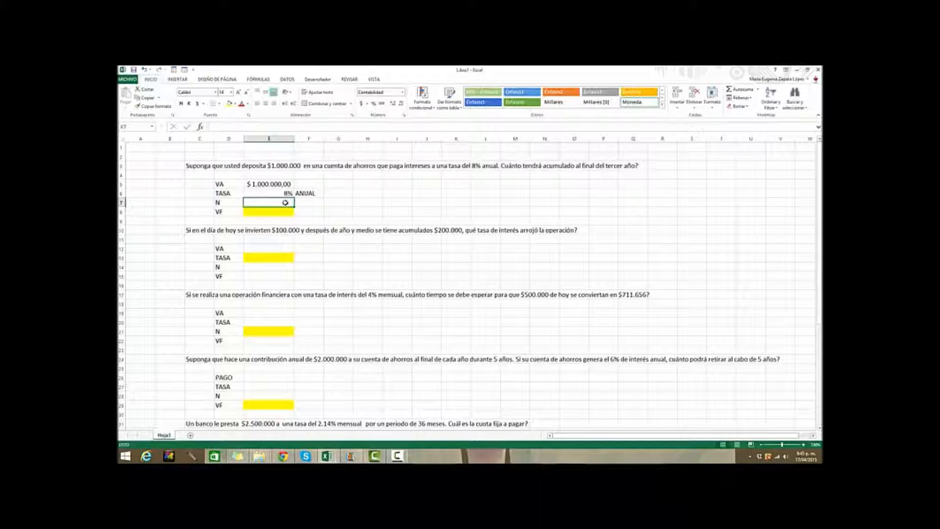
pyautogui.write('3')
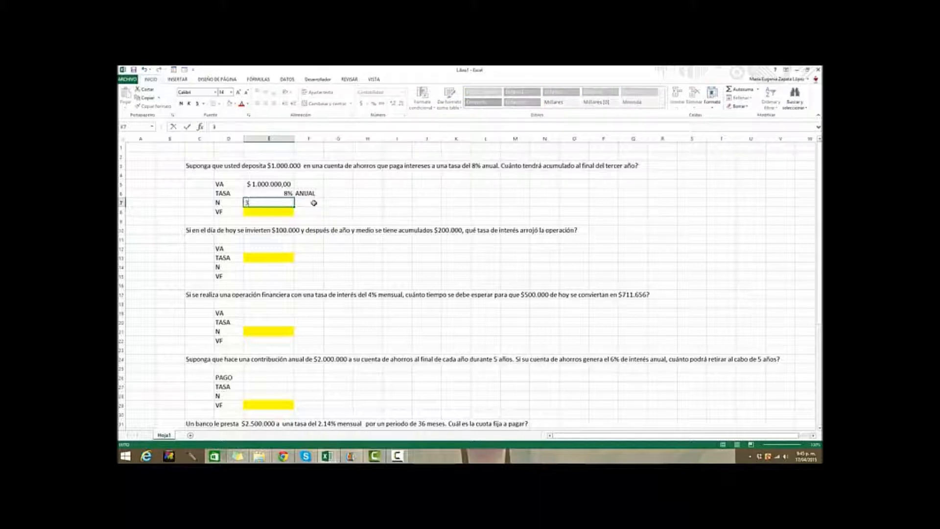
pyautogui.click(314, 203)
pyautogui.click(284, 202)
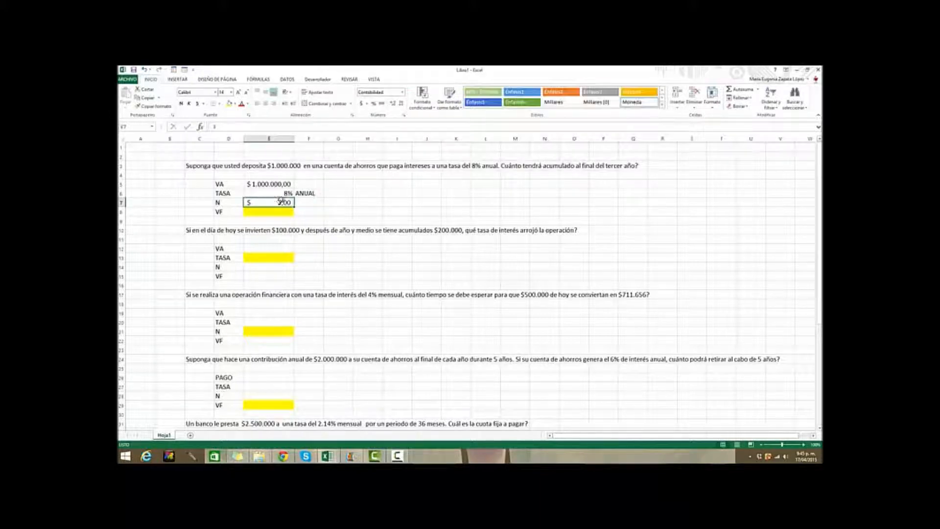
pyautogui.click(384, 104)
pyautogui.click(402, 104)
pyautogui.click(402, 104)
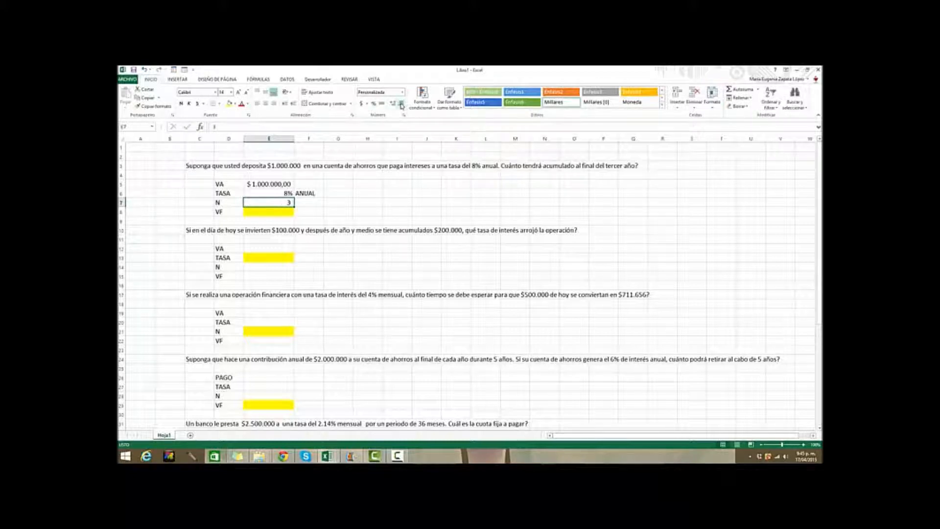
pyautogui.click(272, 193)
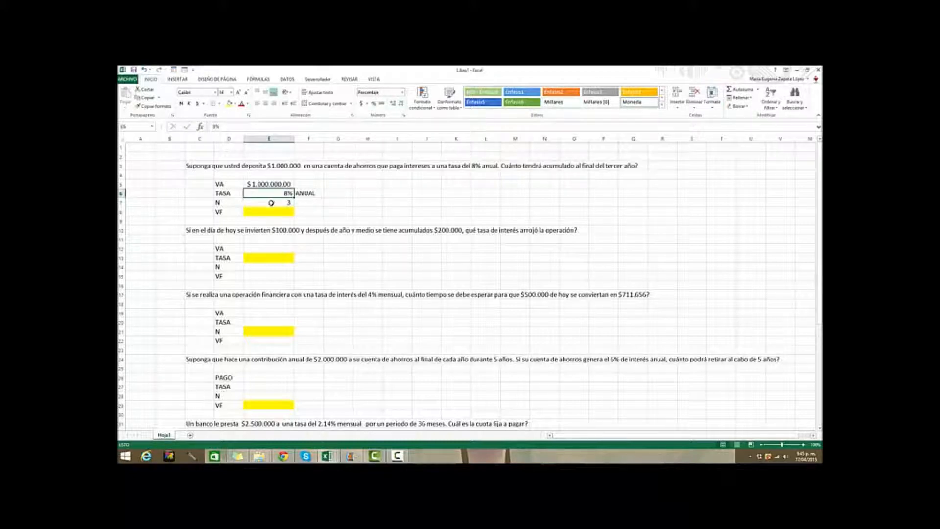
pyautogui.click(271, 202)
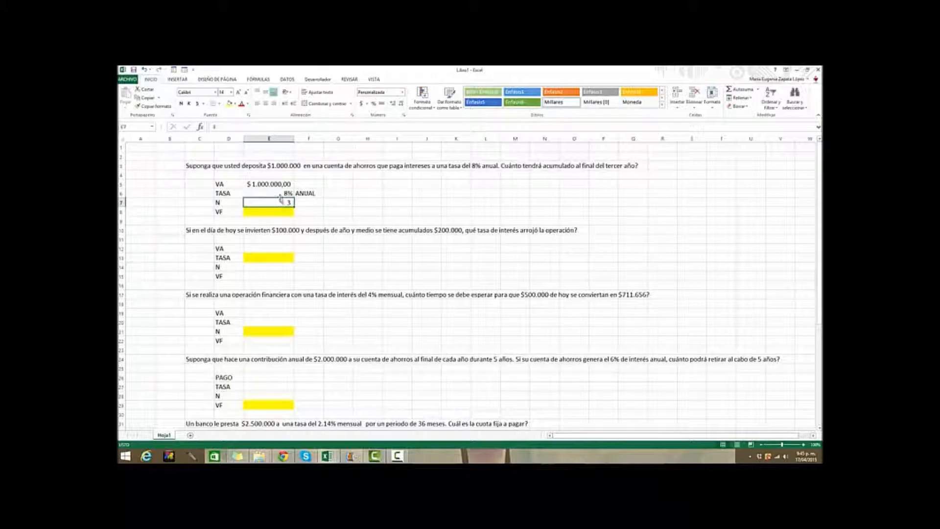
pyautogui.click(286, 194)
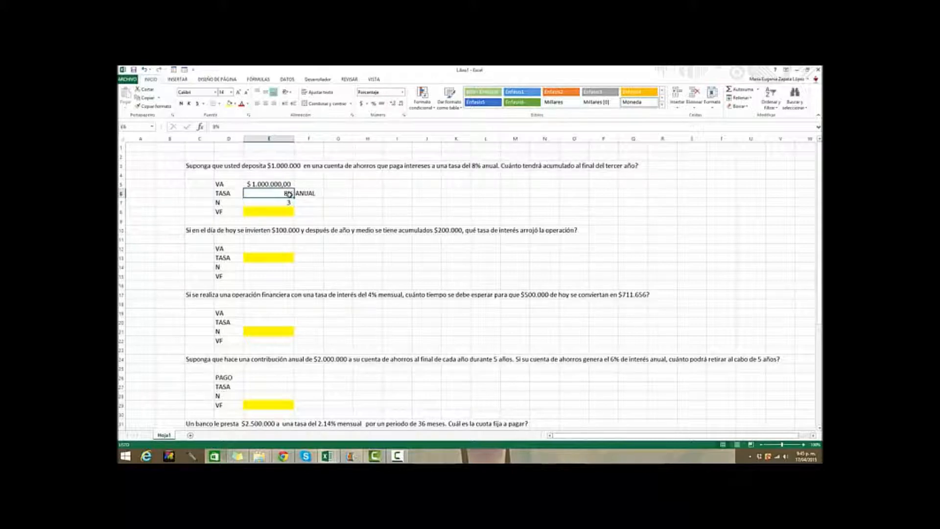
pyautogui.click(286, 202)
# - Start a VF function in the first problem's VF cell with E6 as Tasa and E7 as Nper
pyautogui.click(282, 212)
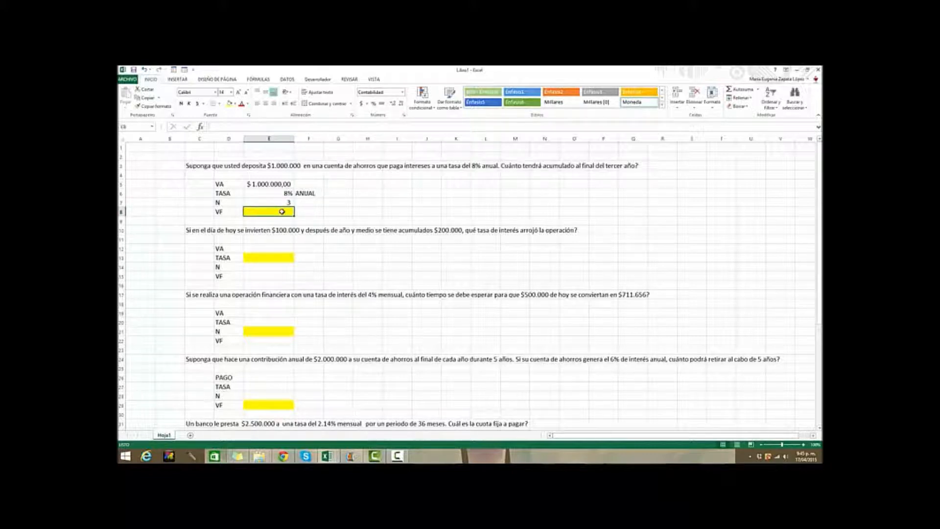
pyautogui.write('=VF')
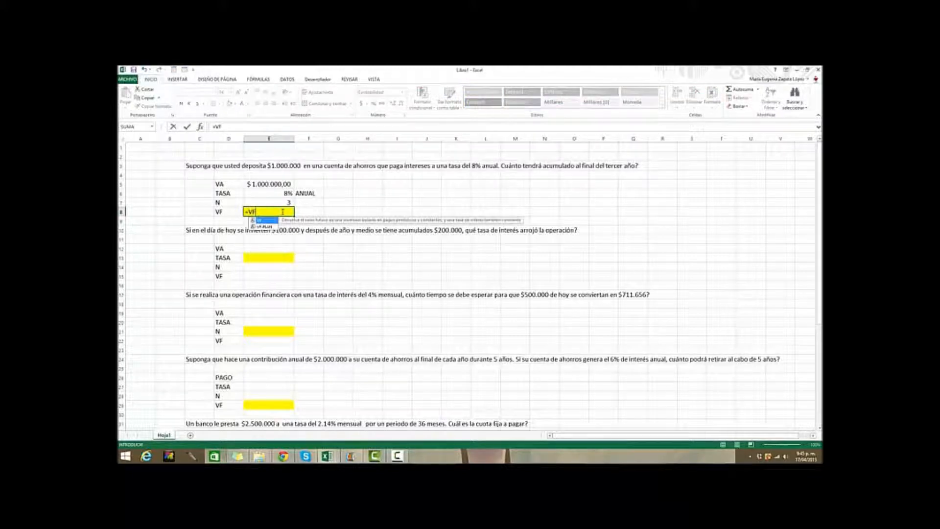
pyautogui.write('(')
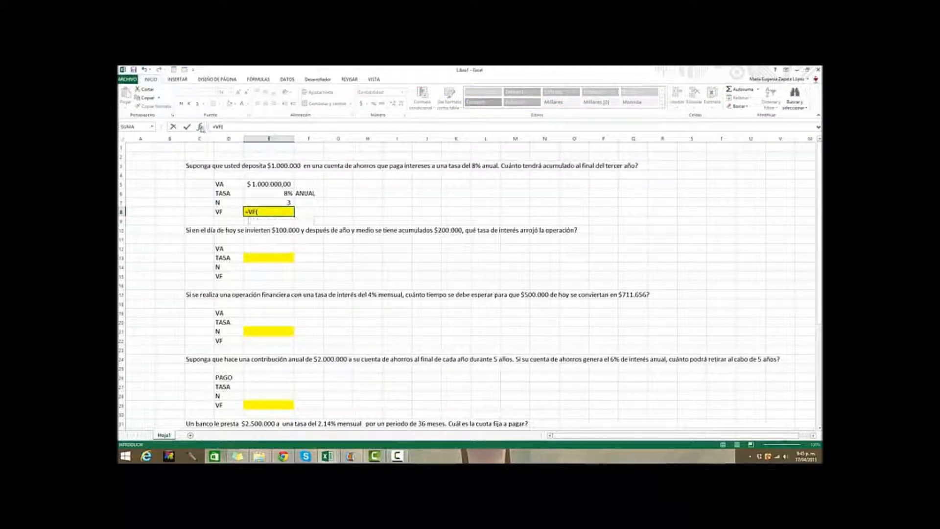
pyautogui.click(200, 126)
pyautogui.click(278, 195)
pyautogui.click(596, 263)
pyautogui.click(281, 202)
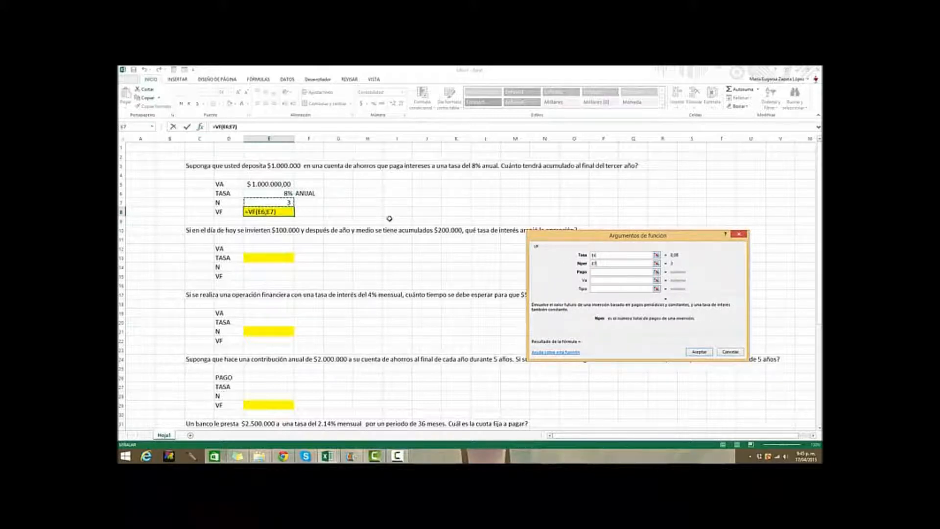
# - Leave the Pago argument empty and set the Va argument of the VF function to -E5
pyautogui.click(597, 272)
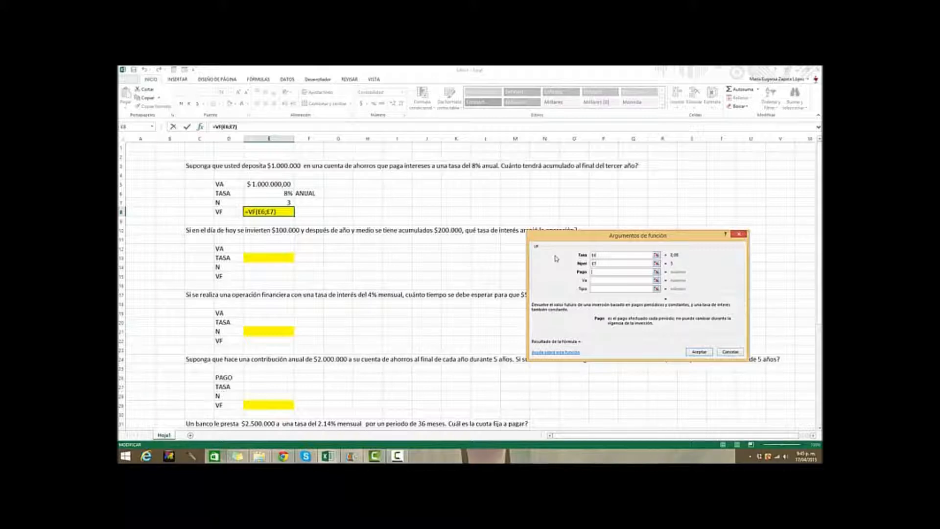
pyautogui.click(602, 280)
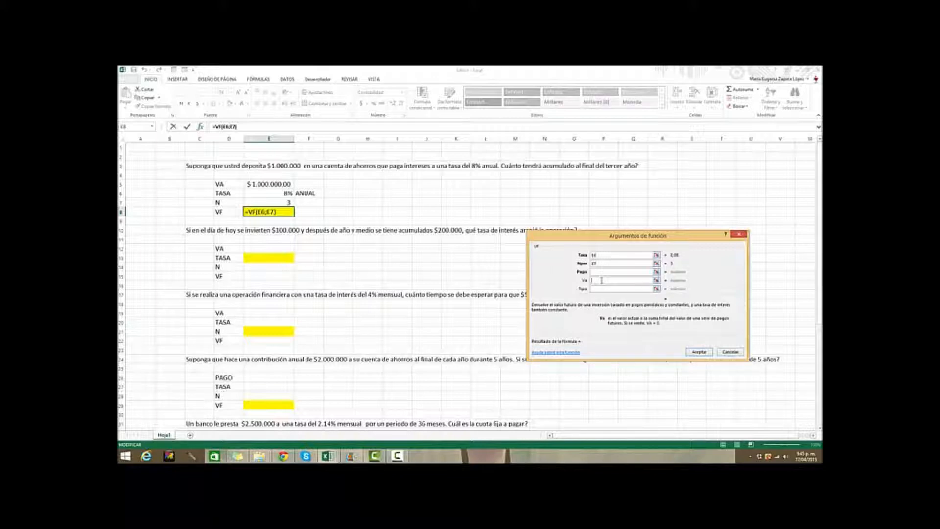
pyautogui.write('-')
pyautogui.click(274, 184)
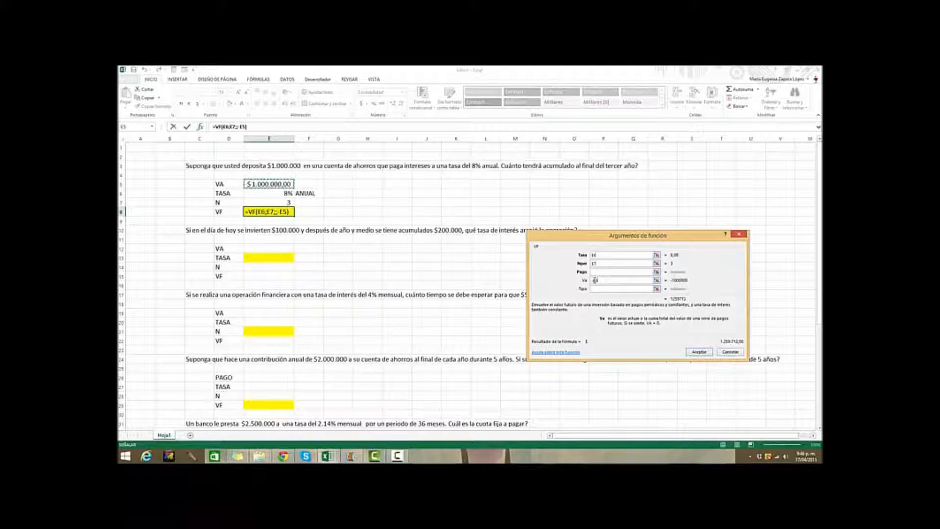
# - Test the Va argument without its minus sign and restore it to -E5
pyautogui.click(594, 280)
pyautogui.press('BackSpace')
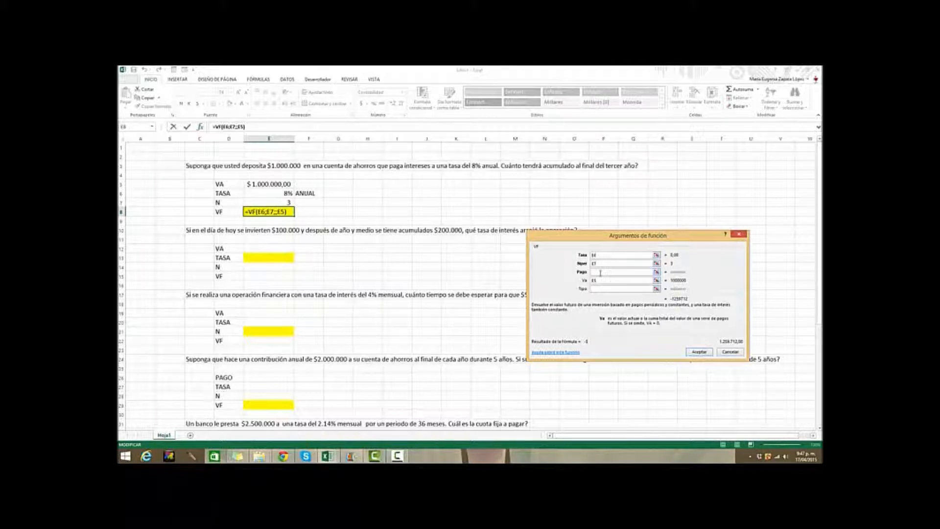
pyautogui.write('-')
# - Leave the Tipo argument empty and accept the VF formula for the first problem
pyautogui.click(601, 288)
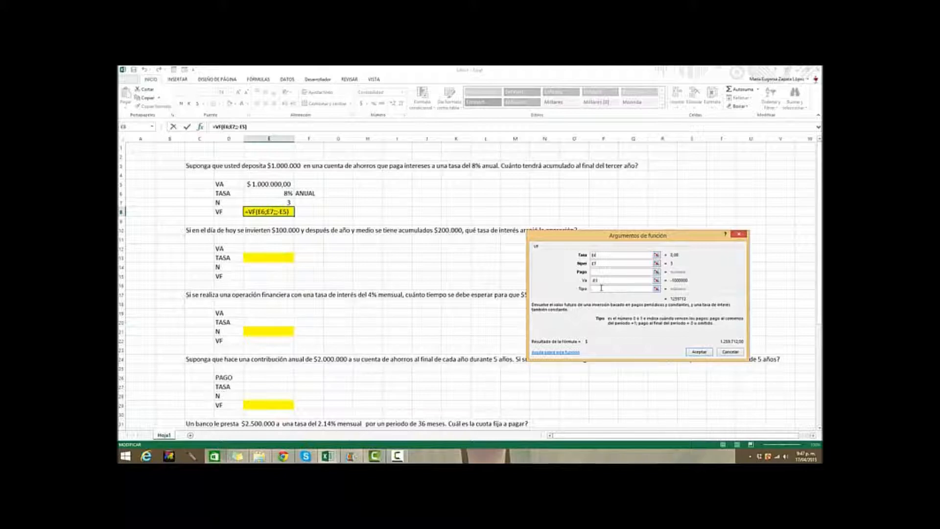
pyautogui.click(700, 352)
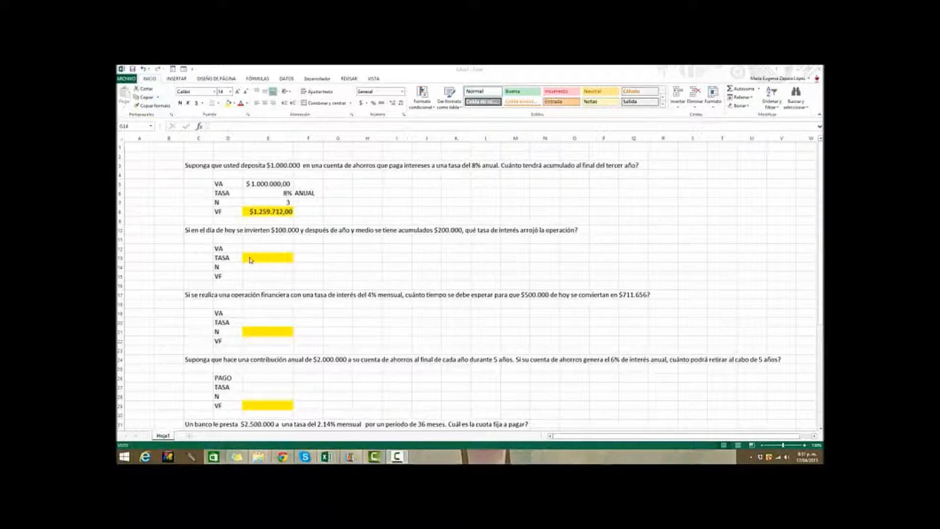
# - Fill in the second problem's data with VA 100000, N 18 and VF 200000
pyautogui.click(261, 247)
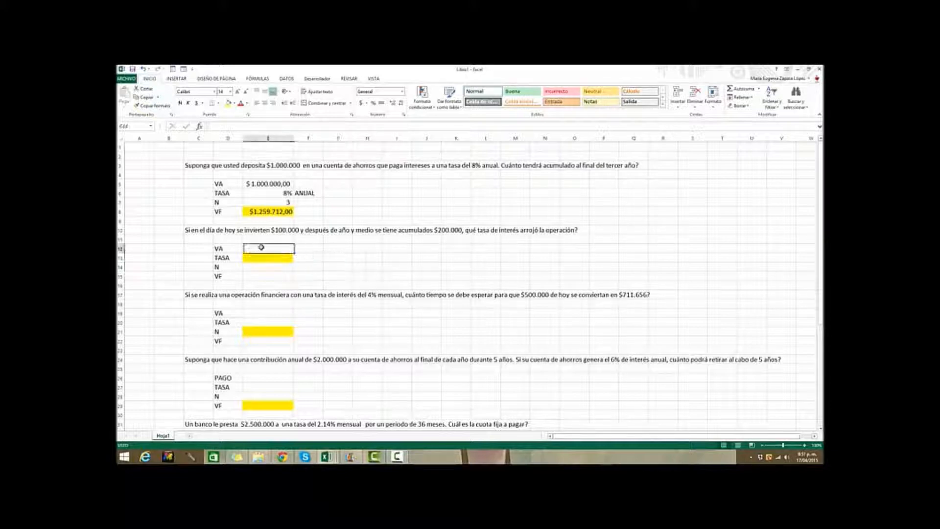
pyautogui.write('100.0')
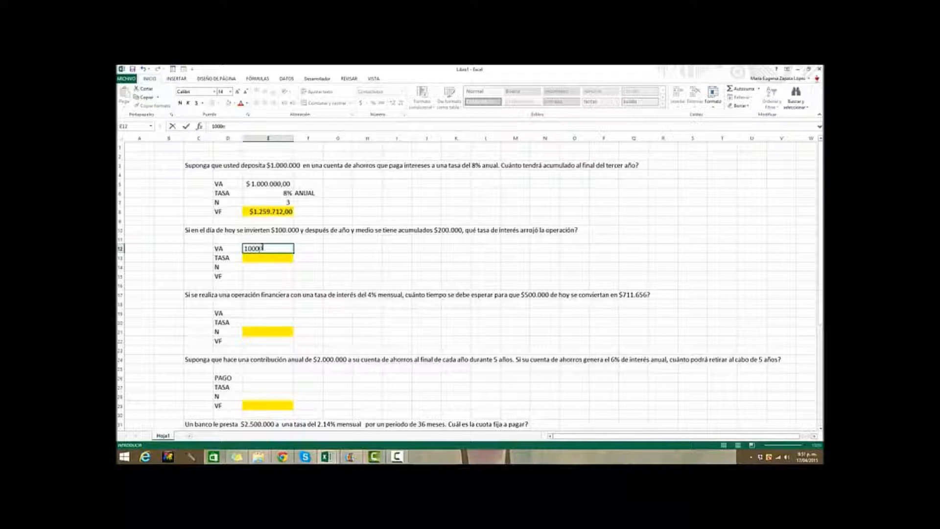
pyautogui.write('00')
pyautogui.press('Return')
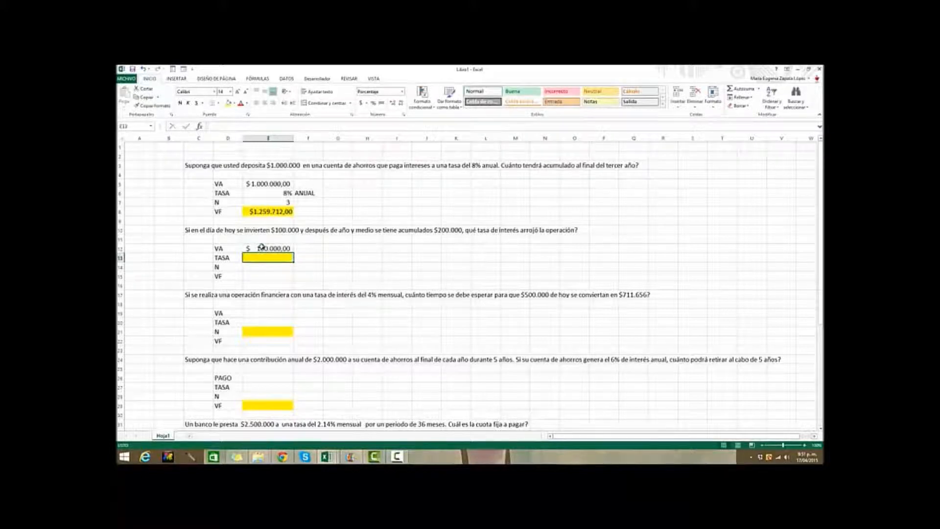
pyautogui.press('Return')
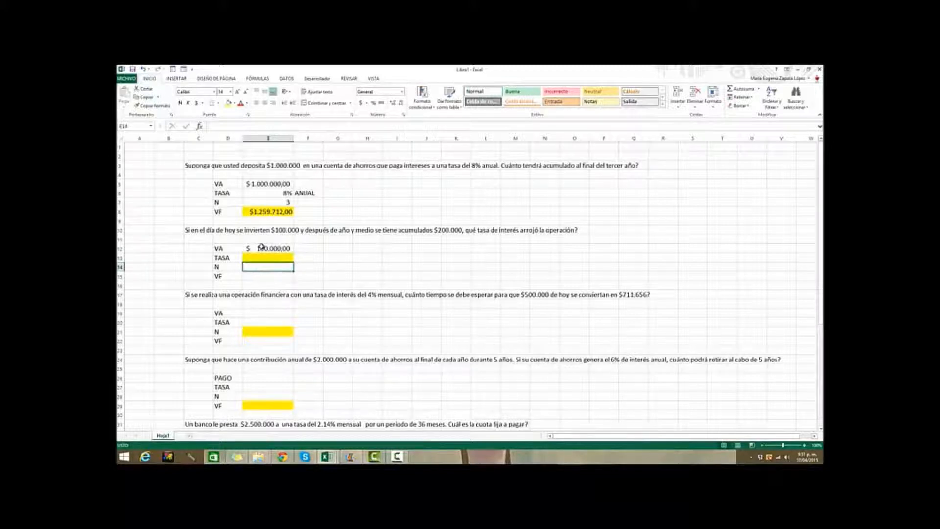
pyautogui.write('18')
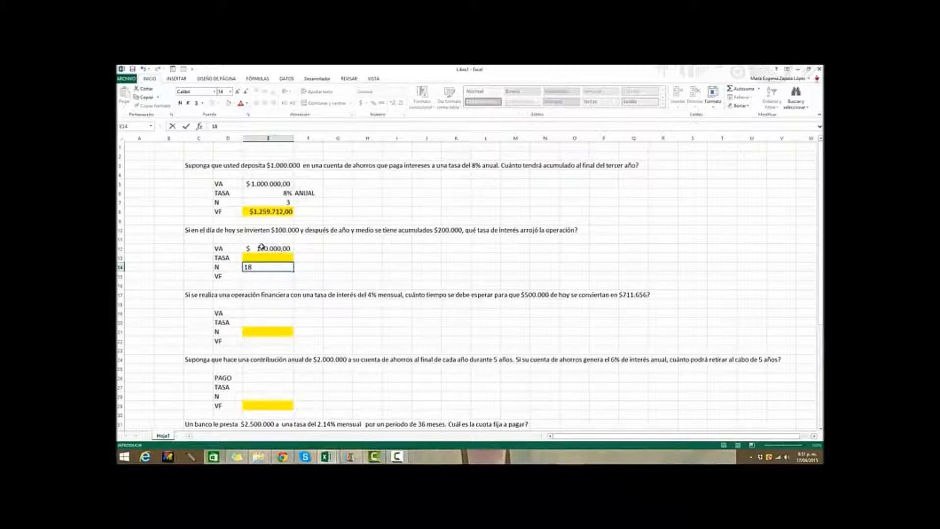
pyautogui.press('Return')
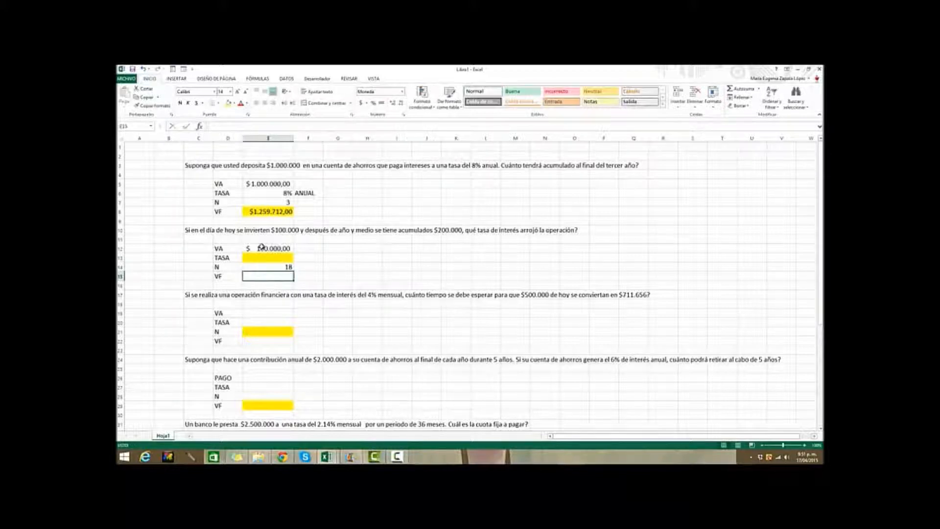
pyautogui.write('200000')
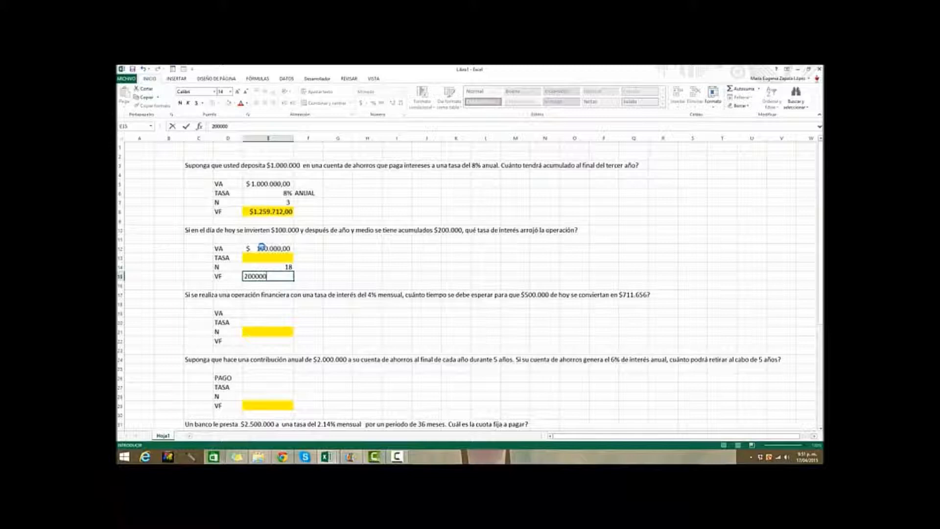
pyautogui.press('Return')
# - Start a TASA function in the second problem's TASA cell with E14 as its Nper argument
pyautogui.click(269, 258)
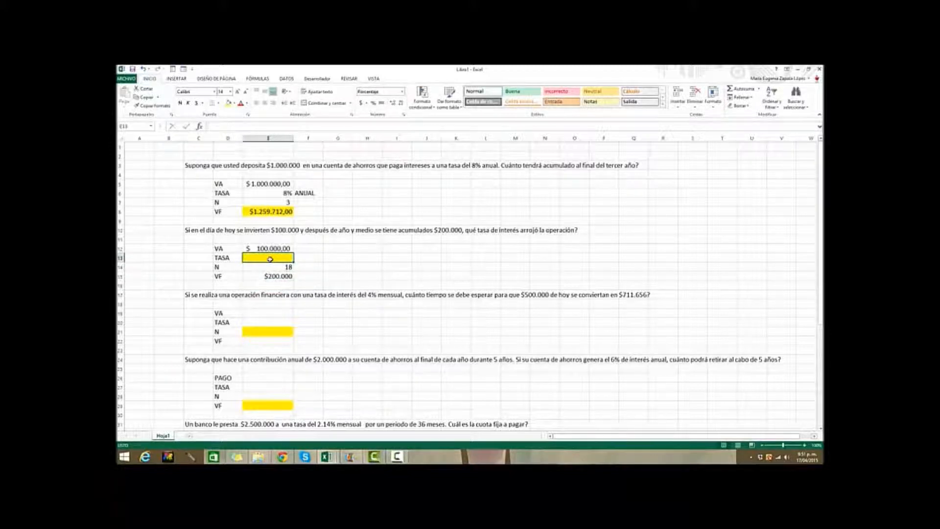
pyautogui.write('=TASA')
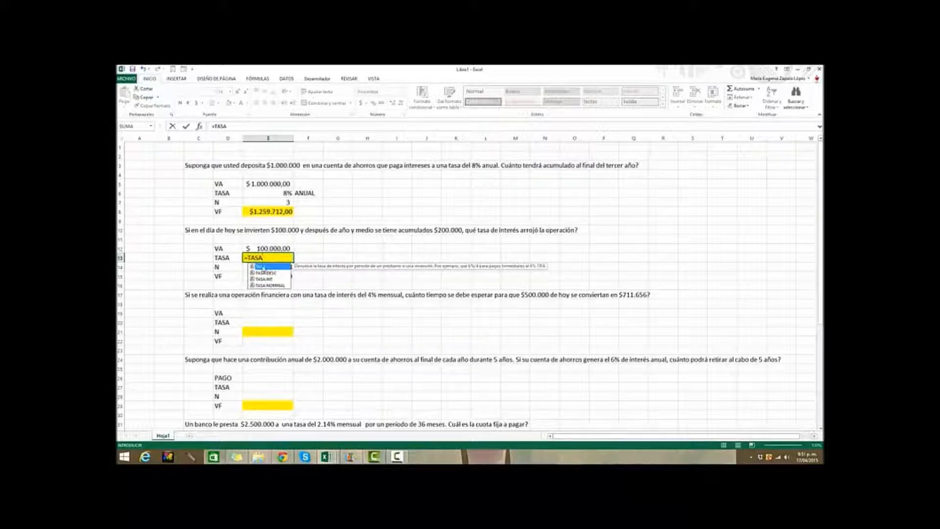
pyautogui.doubleClick(263, 268)
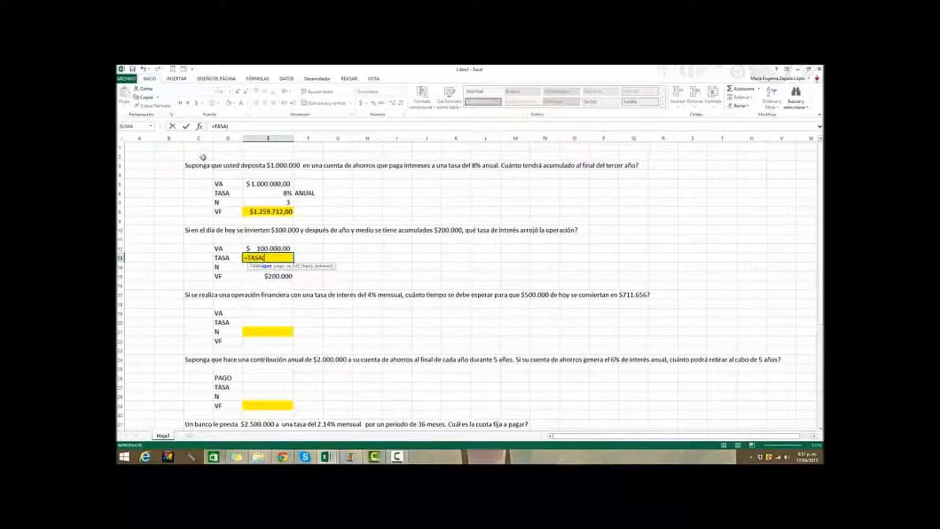
pyautogui.click(199, 127)
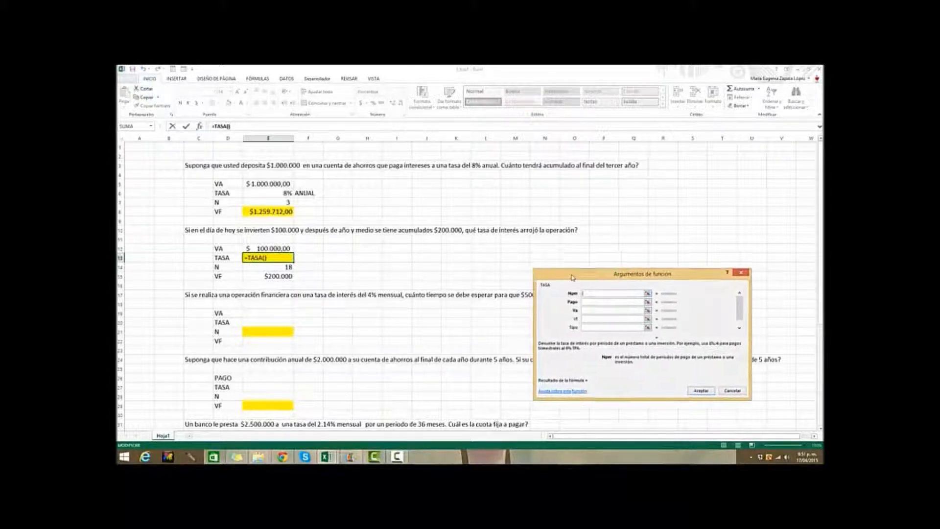
pyautogui.click(272, 266)
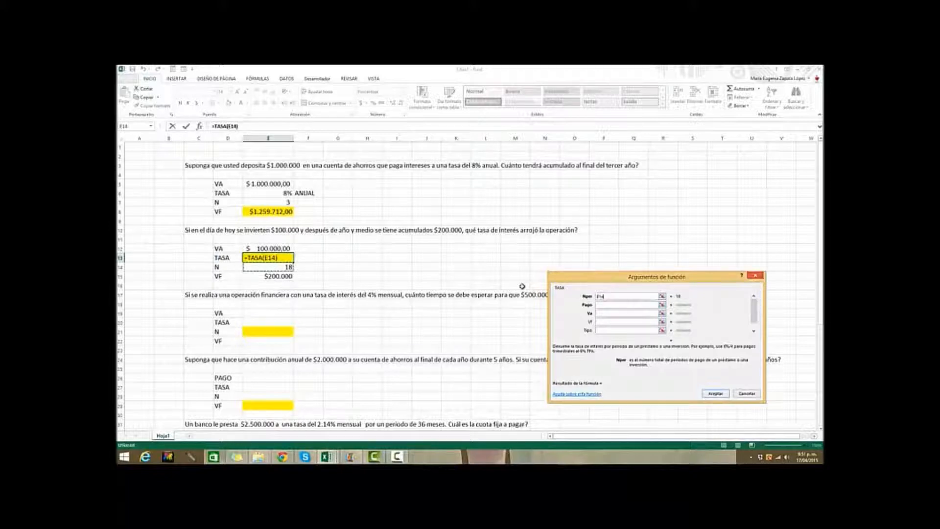
# - Set the TASA function's Va argument to -E12 and its Vf argument to E15, leaving Pago empty
pyautogui.click(601, 313)
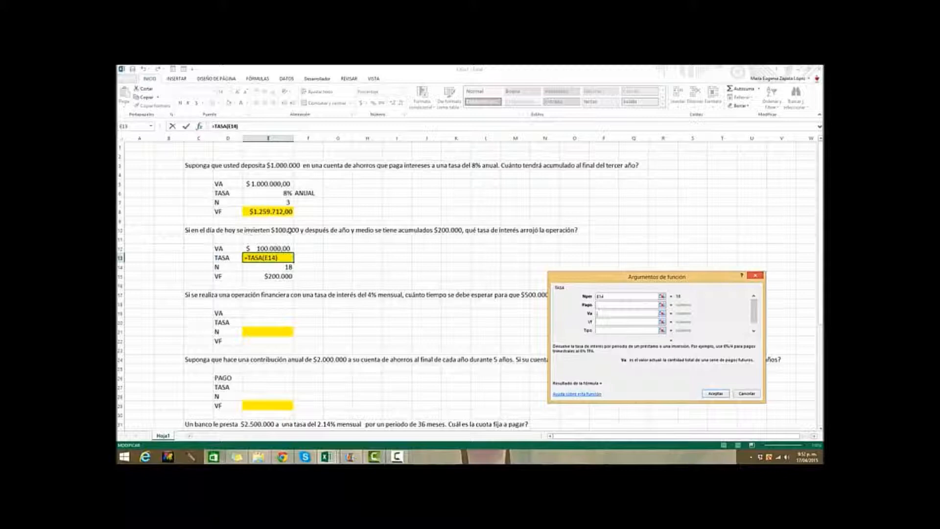
pyautogui.click(627, 313)
pyautogui.write('-')
pyautogui.click(269, 247)
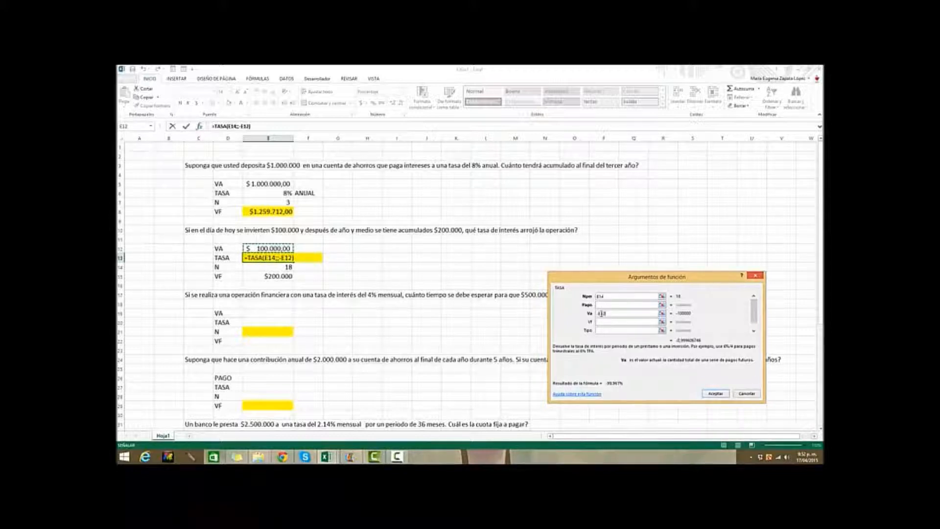
pyautogui.click(603, 322)
pyautogui.click(268, 276)
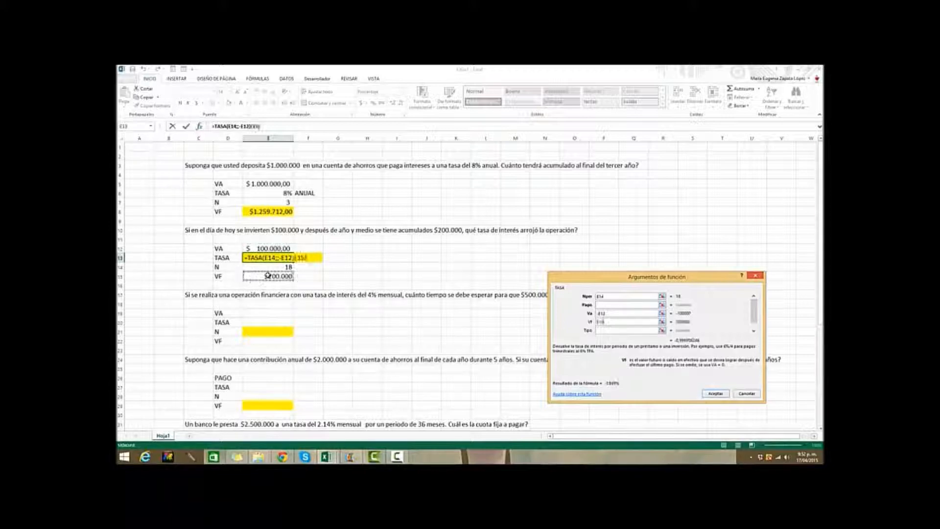
# - Accept the TASA formula and fill in the third problem's data with TASA 4%, VA 500000 and VF 711656
pyautogui.click(706, 393)
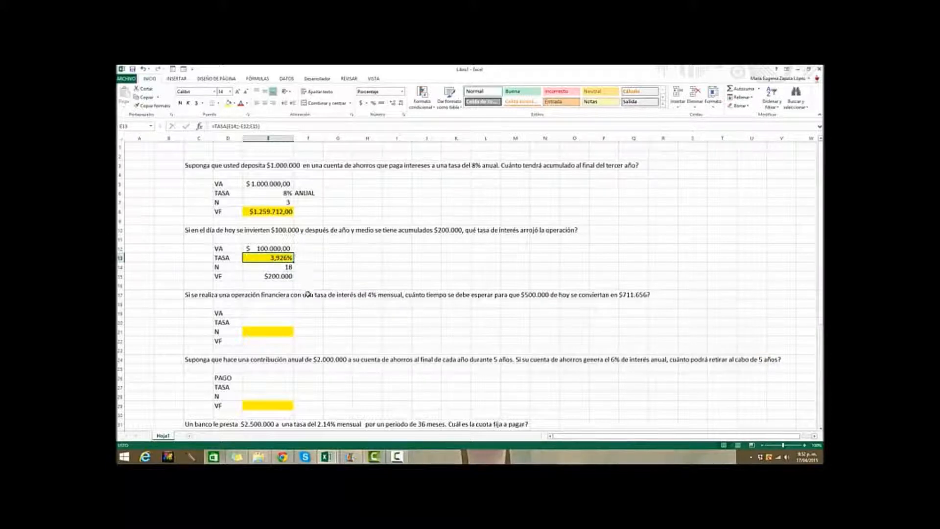
pyautogui.scroll(-1, 309, 293)
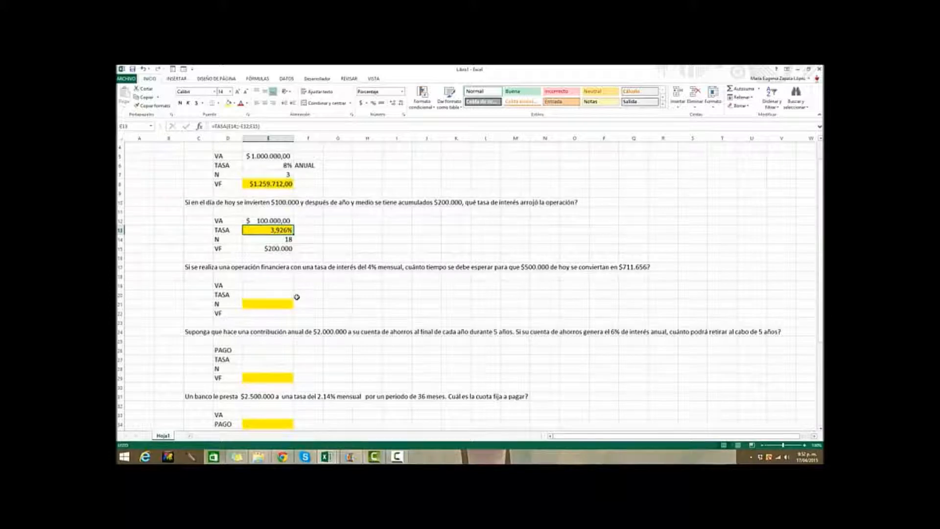
pyautogui.click(273, 293)
pyautogui.write('4%')
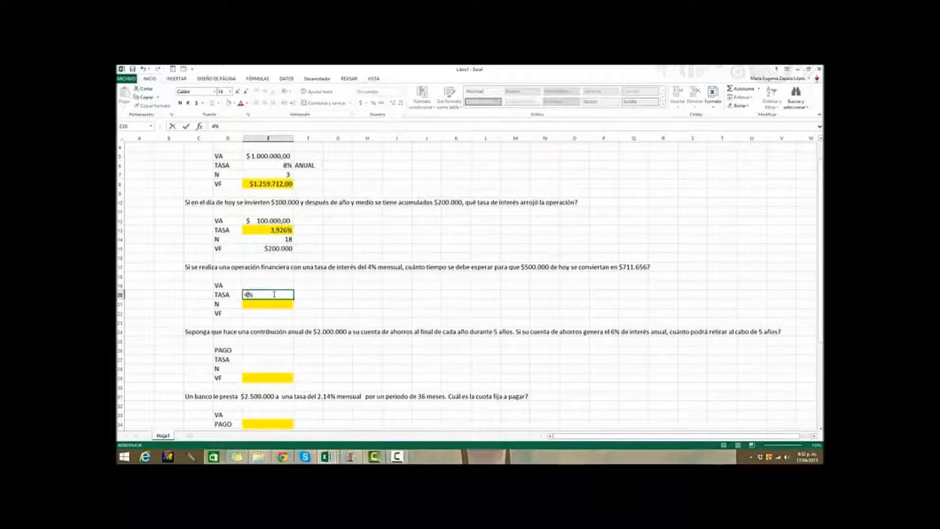
pyautogui.press('Return')
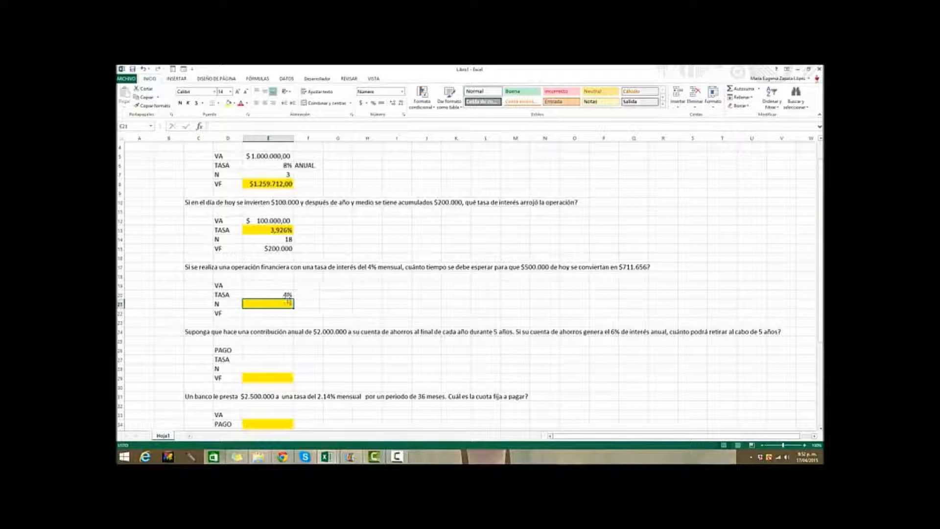
pyautogui.click(266, 284)
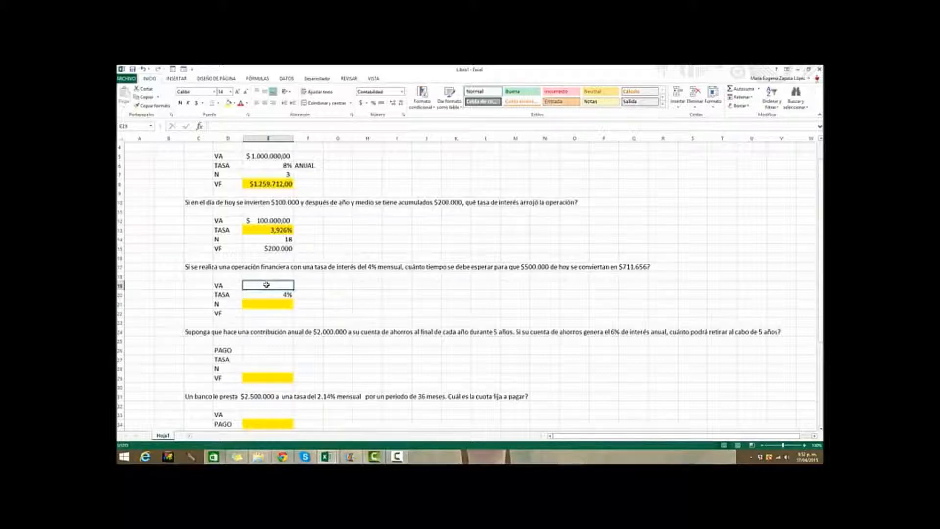
pyautogui.write('500000')
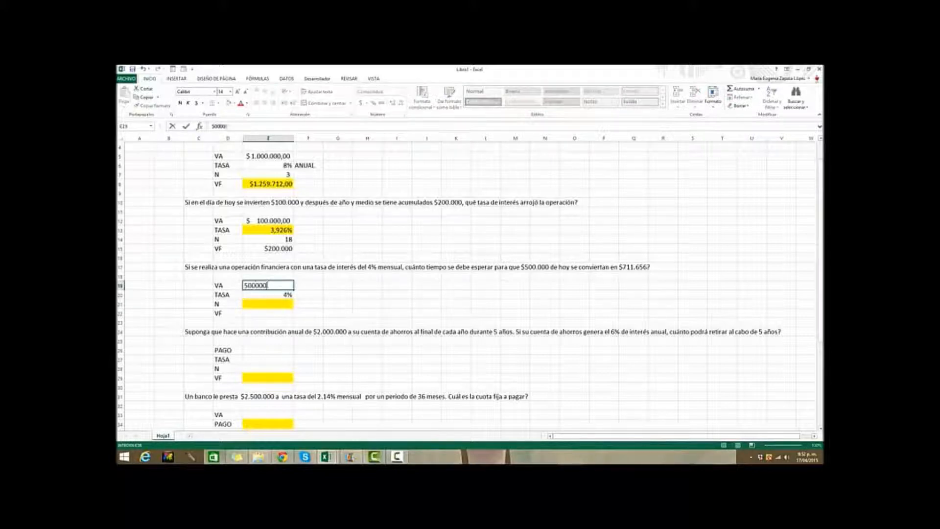
pyautogui.press('Return')
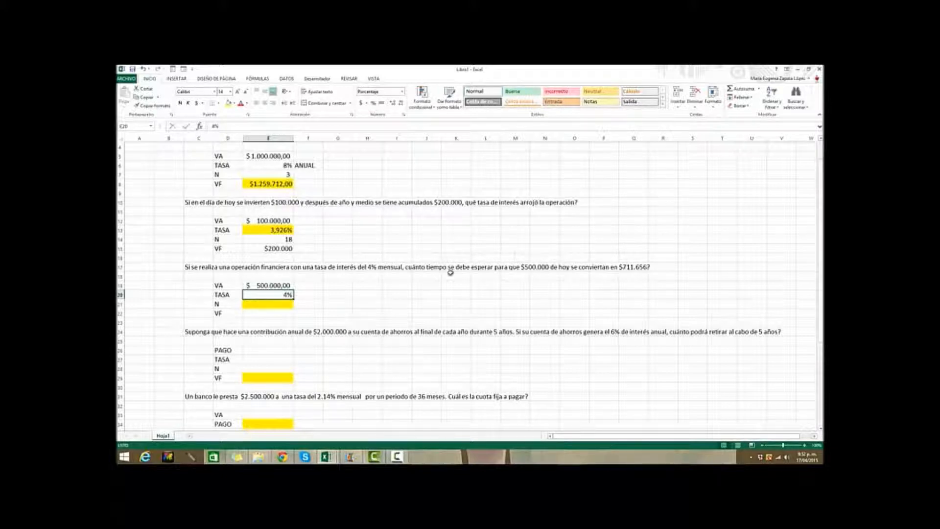
pyautogui.click(273, 313)
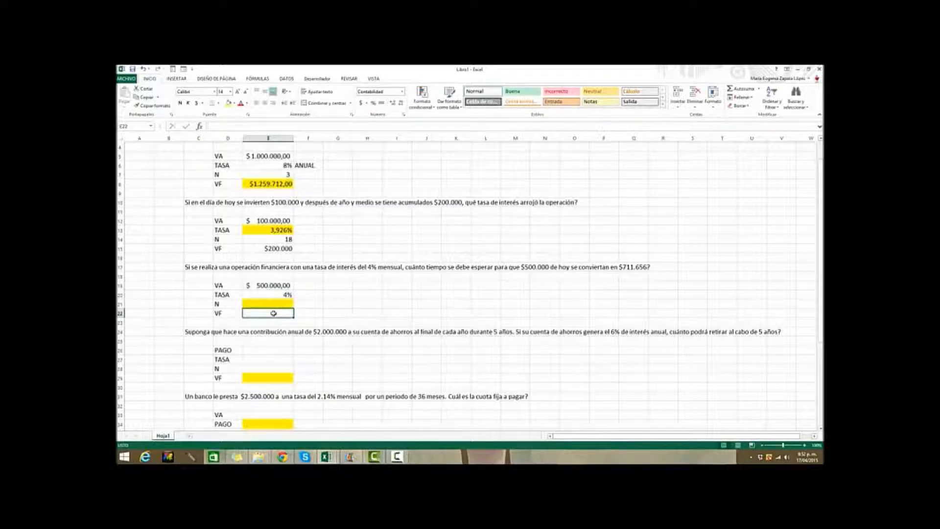
pyautogui.write('711')
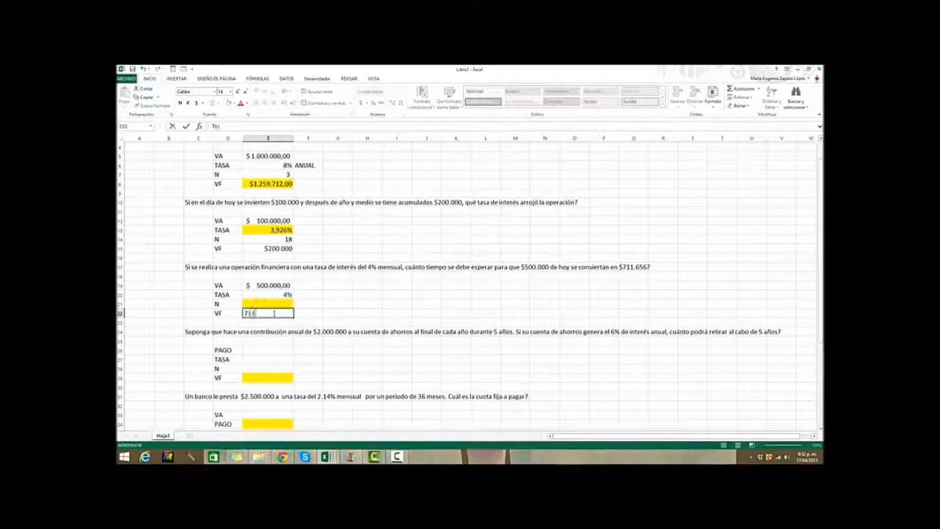
pyautogui.write('656')
# - Start an NPER function in the third problem's N cell with E20 as its Tasa argument
pyautogui.click(278, 302)
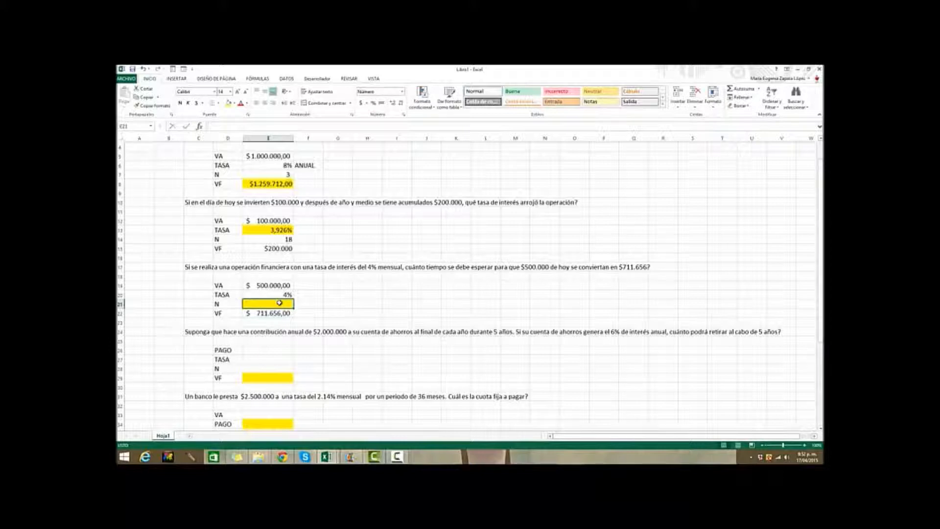
pyautogui.write('=NPER')
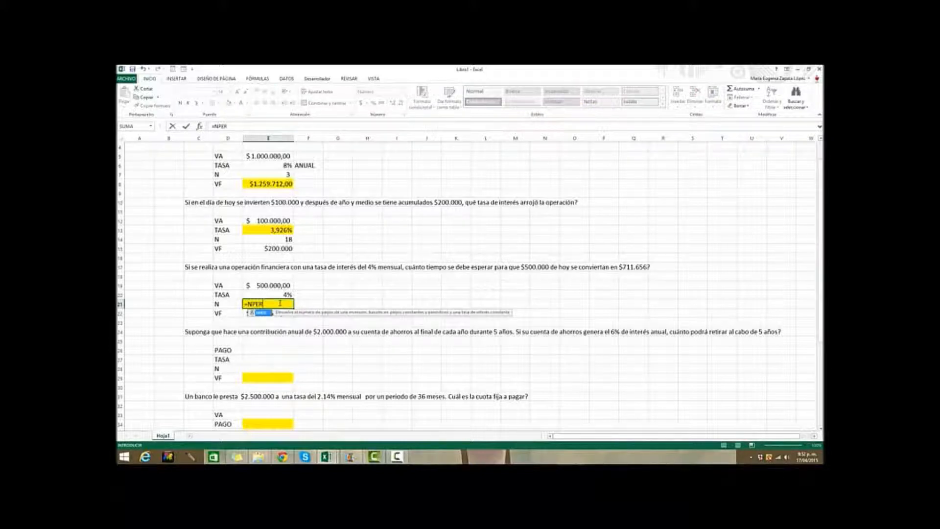
pyautogui.doubleClick(264, 313)
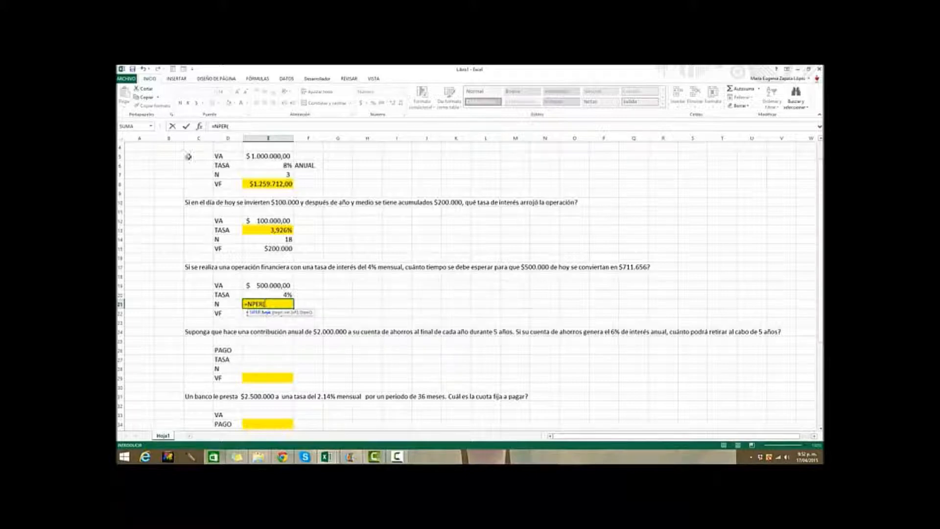
pyautogui.click(198, 126)
pyautogui.click(282, 294)
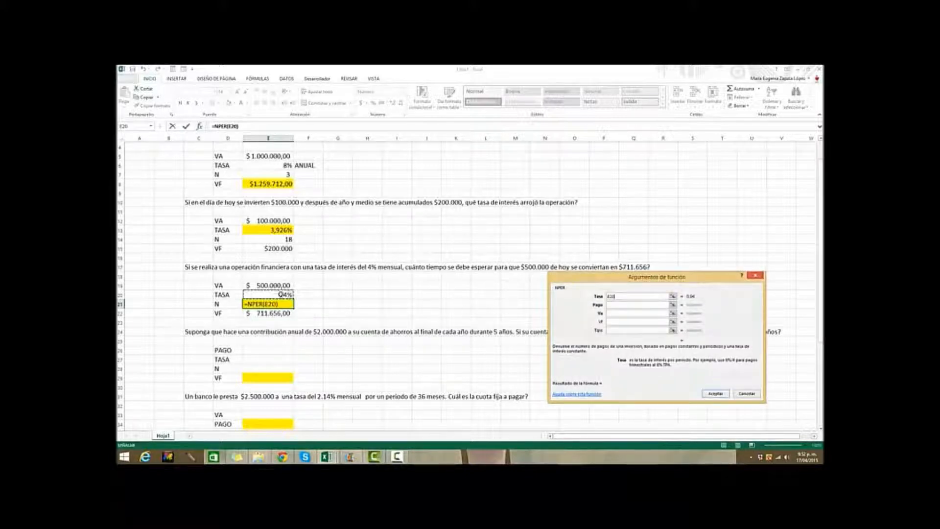
# - Set the NPER function's Va argument to -E19 and Vf to E22, leave Pago empty, and accept the formula
pyautogui.click(614, 313)
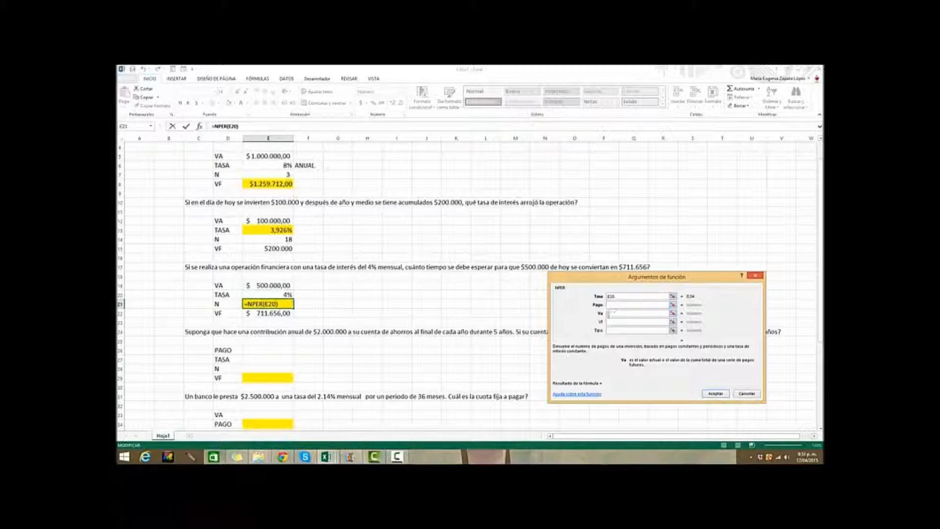
pyautogui.click(271, 284)
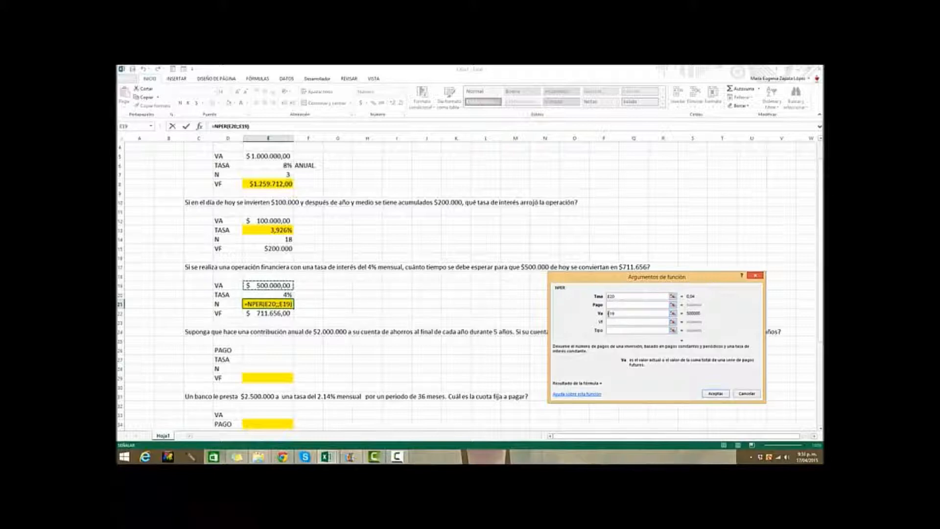
pyautogui.click(609, 313)
pyautogui.write('-')
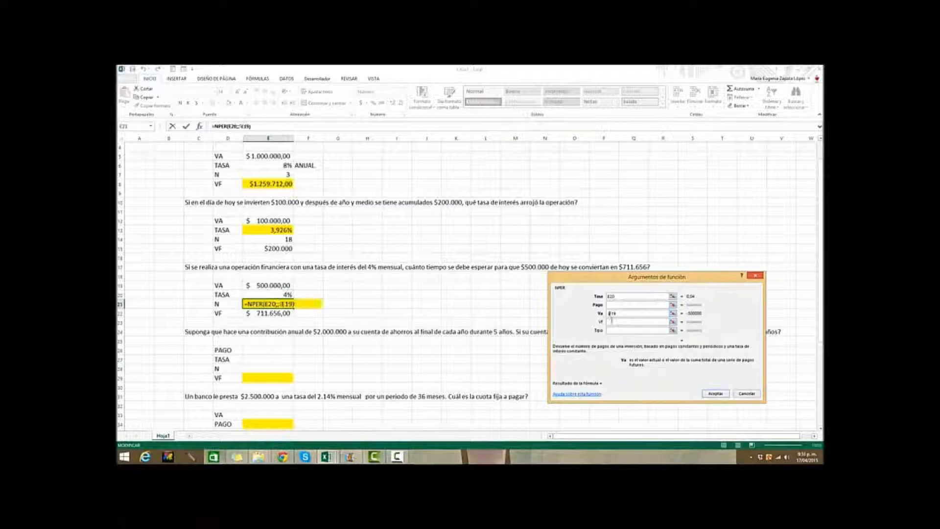
pyautogui.click(611, 322)
pyautogui.click(277, 314)
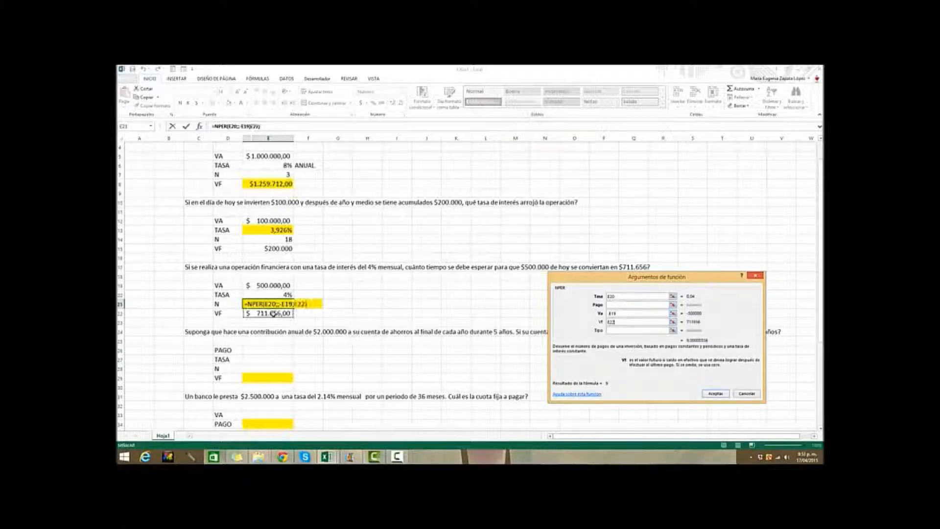
pyautogui.click(715, 394)
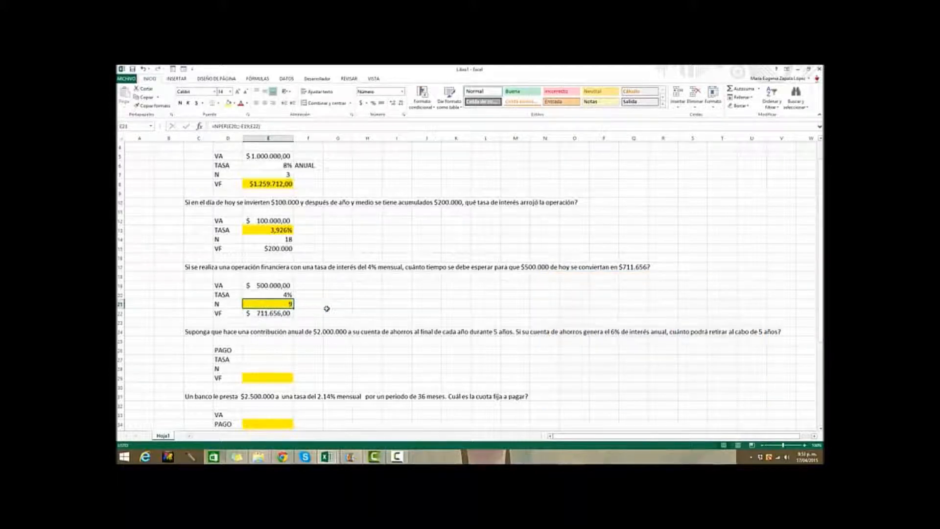
# - Fill in the fourth problem's data with PAGO 2000000, N 5 and TASA 6%
pyautogui.scroll(-1, 327, 309)
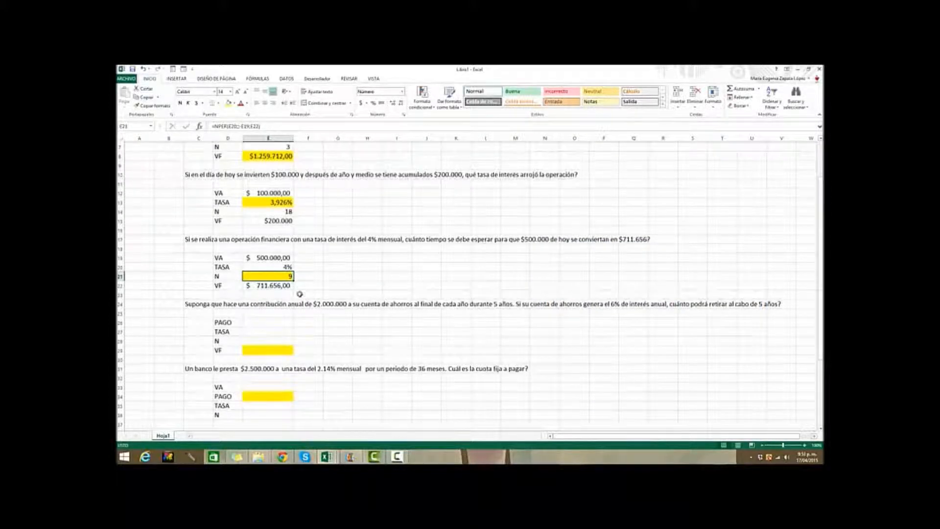
pyautogui.click(278, 267)
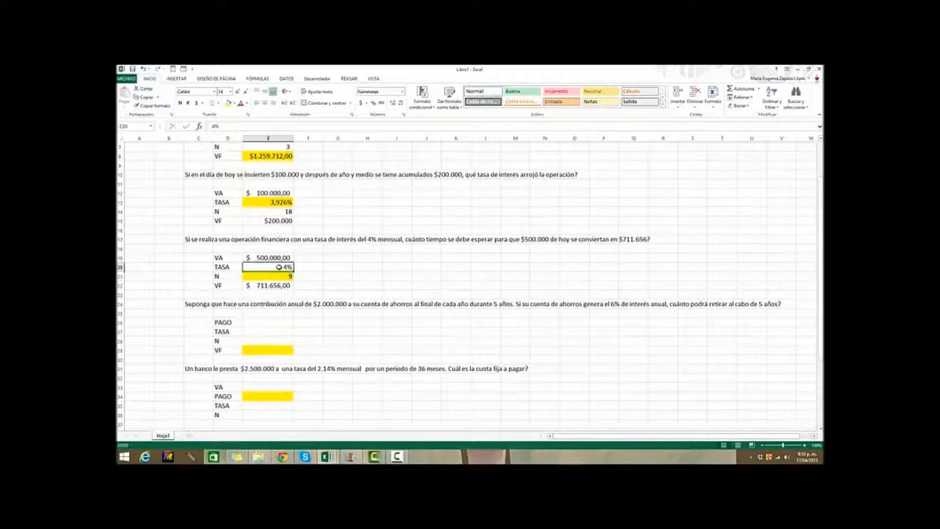
pyautogui.scroll(-1, 285, 332)
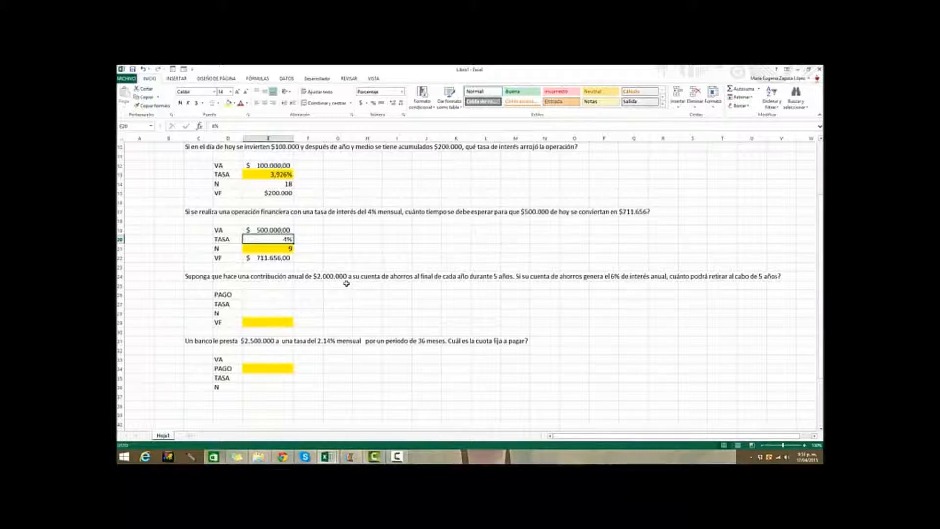
pyautogui.click(271, 292)
pyautogui.write('2000000')
pyautogui.press('Return')
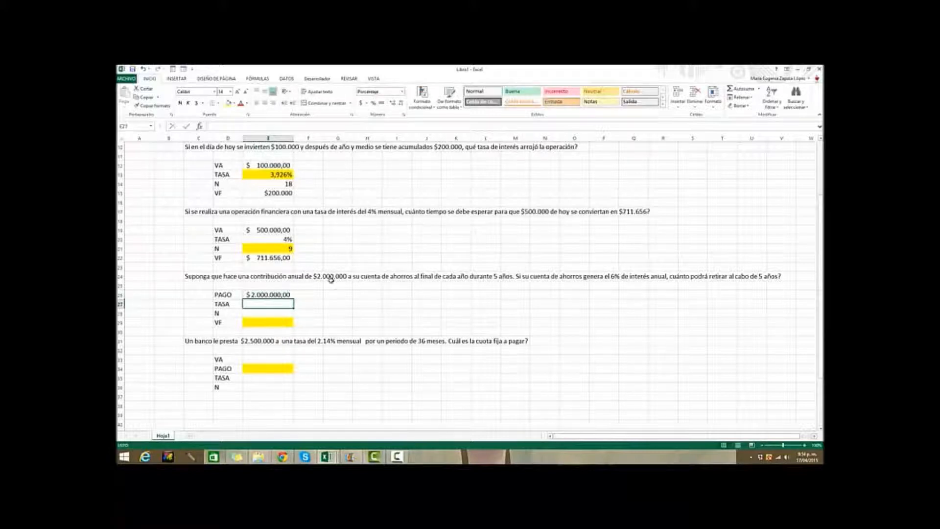
pyautogui.click(276, 313)
pyautogui.write('5')
pyautogui.click(322, 313)
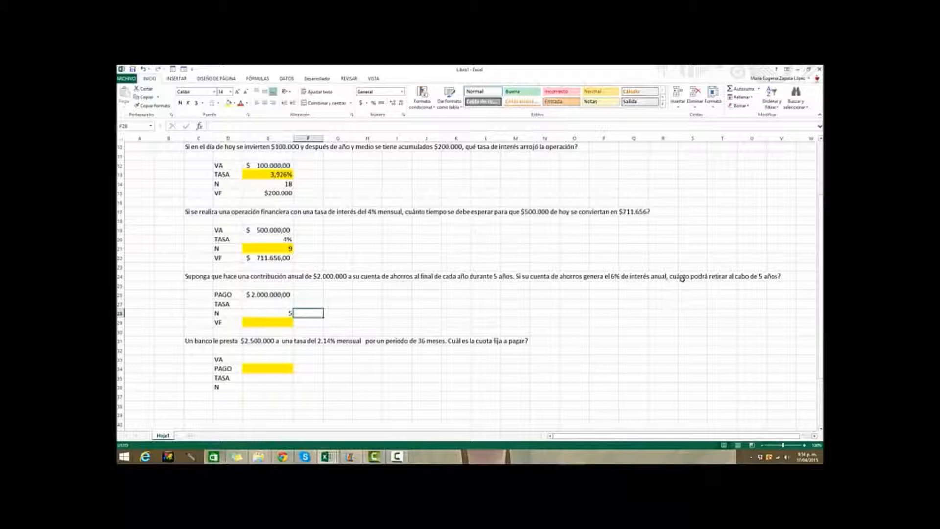
pyautogui.click(274, 304)
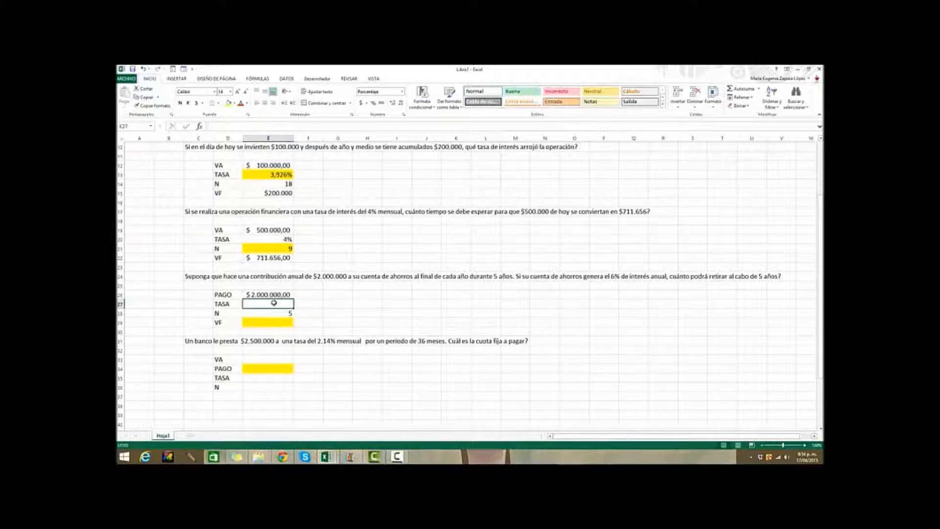
pyautogui.write('6%')
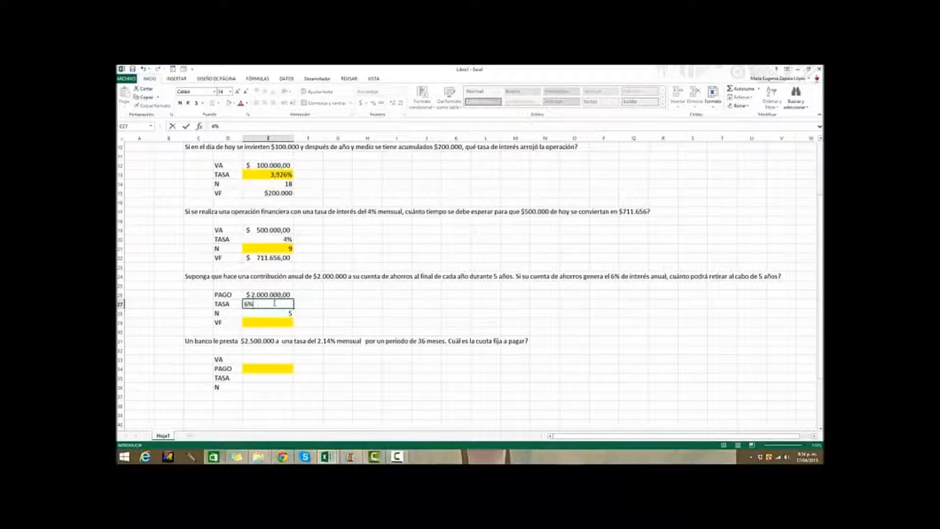
pyautogui.press('Return')
pyautogui.press('Return')
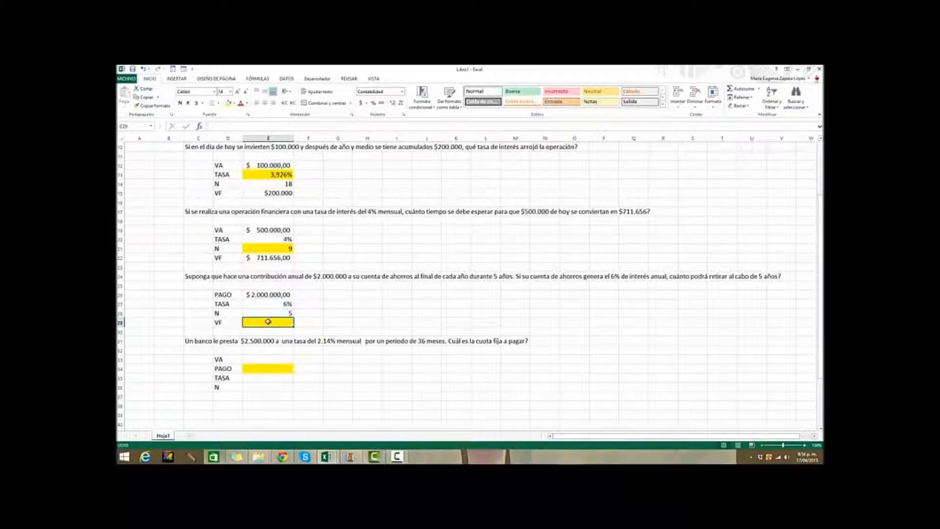
# - Start a VF function in the fourth problem's VF cell with E27 as Tasa and E28 as Nper
pyautogui.write('=VF')
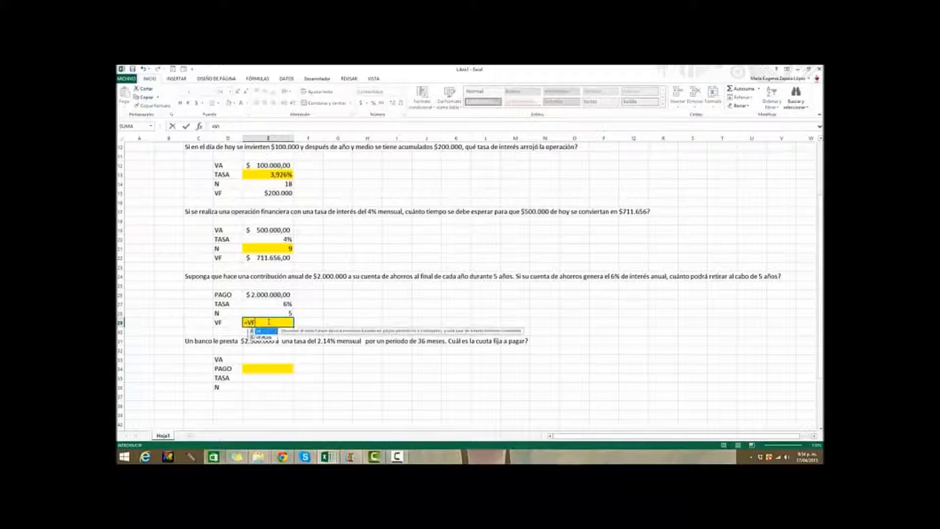
pyautogui.write('(')
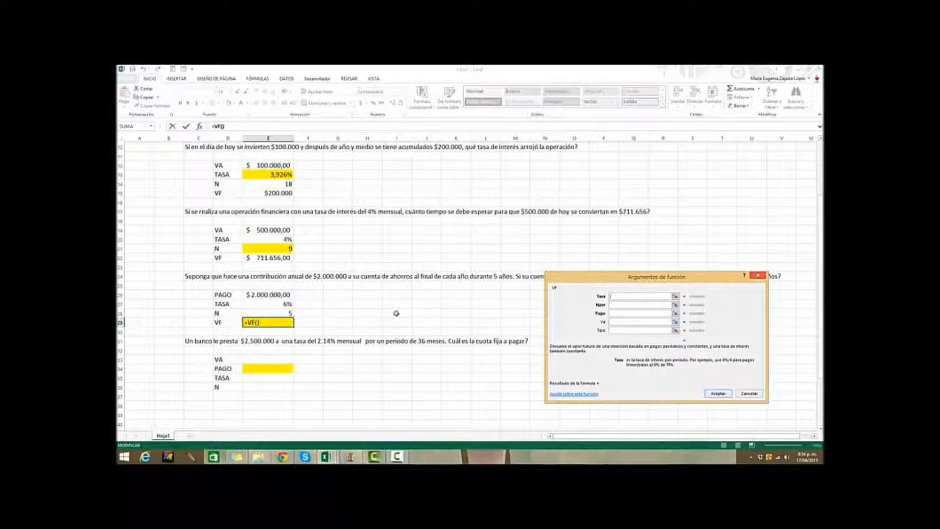
pyautogui.click(272, 304)
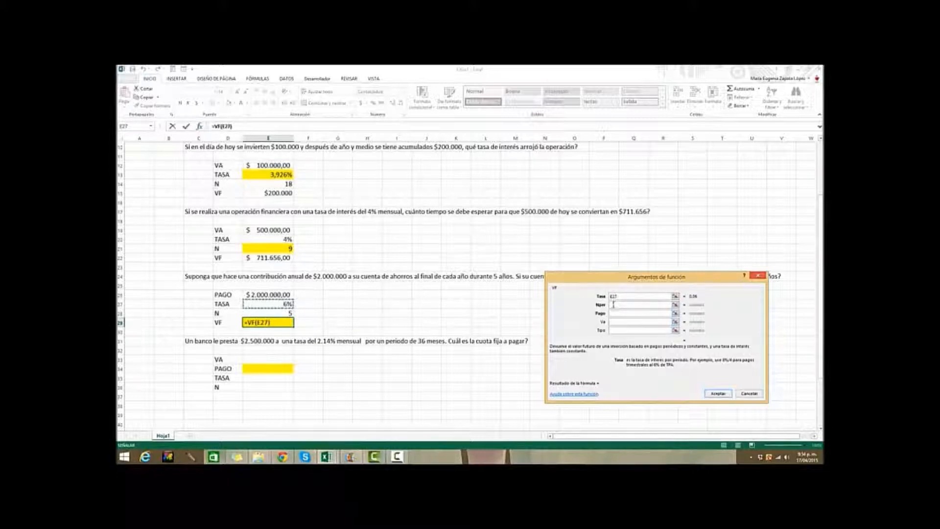
pyautogui.click(615, 304)
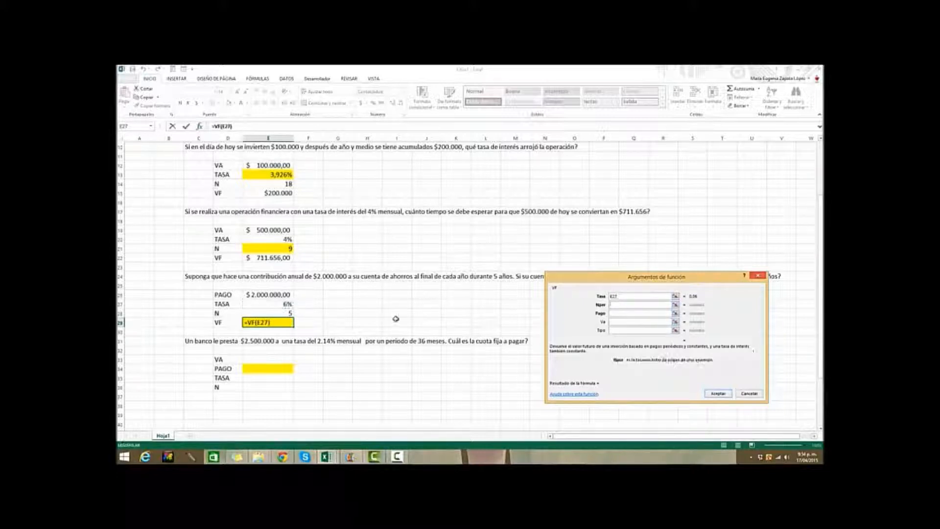
pyautogui.click(262, 313)
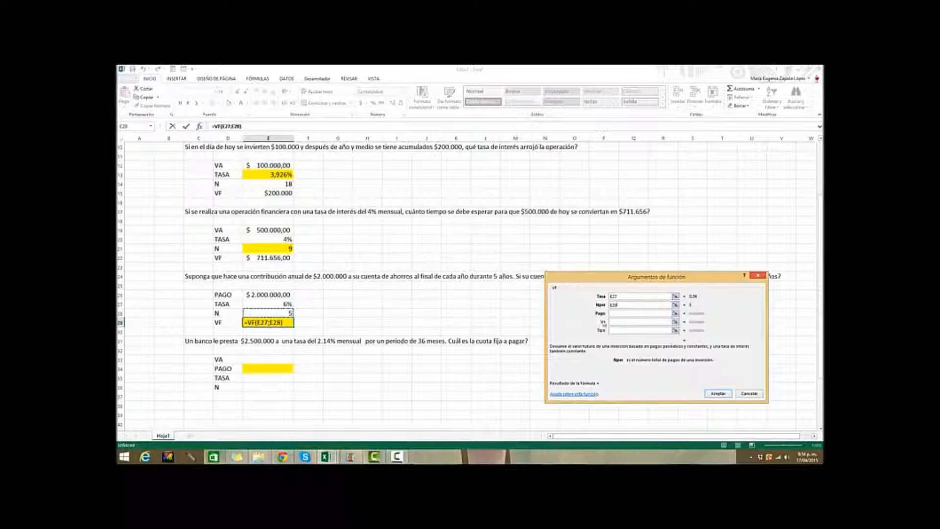
# - Set the VF function's Pago argument to -E26 and Tipo to 0, leave Va empty, and accept the formula
pyautogui.click(621, 312)
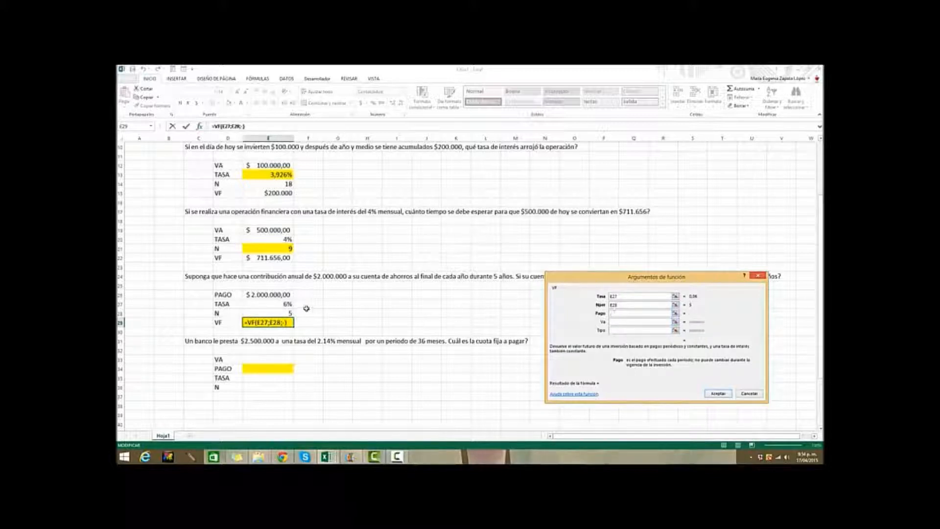
pyautogui.click(278, 293)
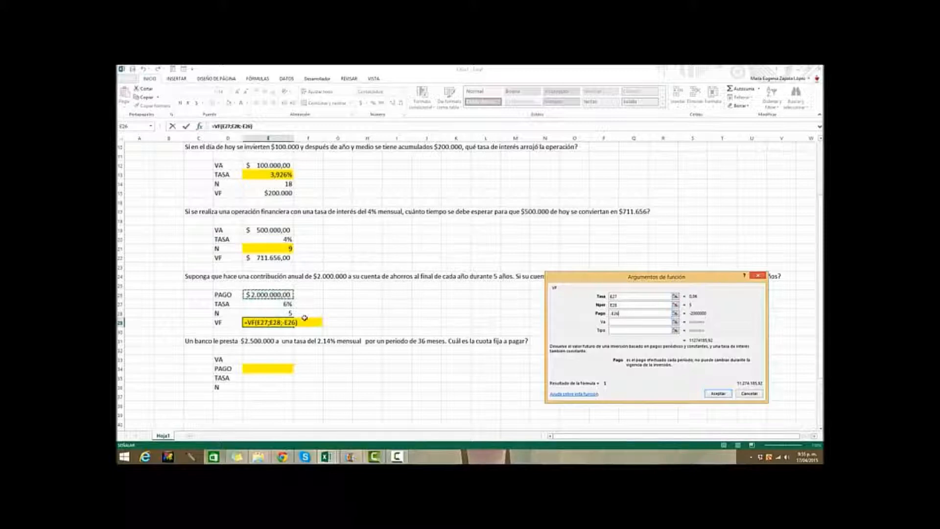
pyautogui.click(618, 330)
pyautogui.write('1')
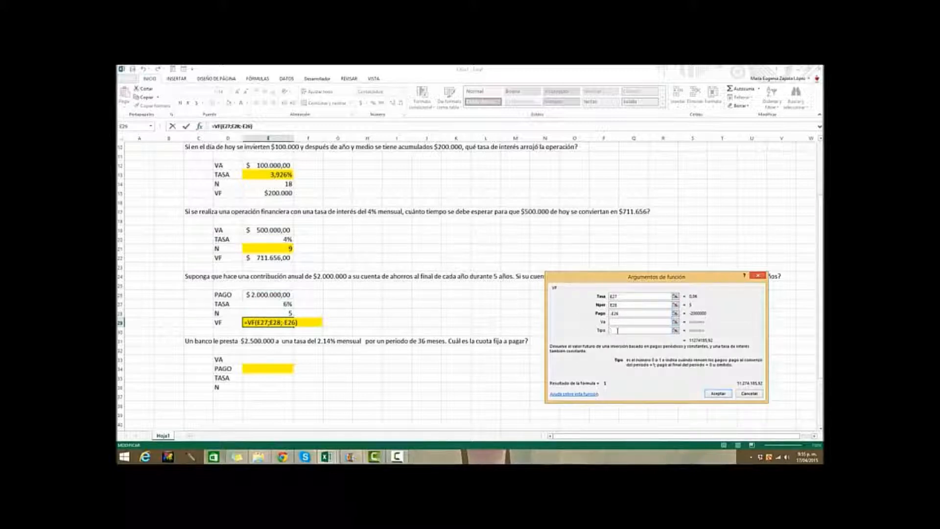
pyautogui.write('0')
pyautogui.click(718, 393)
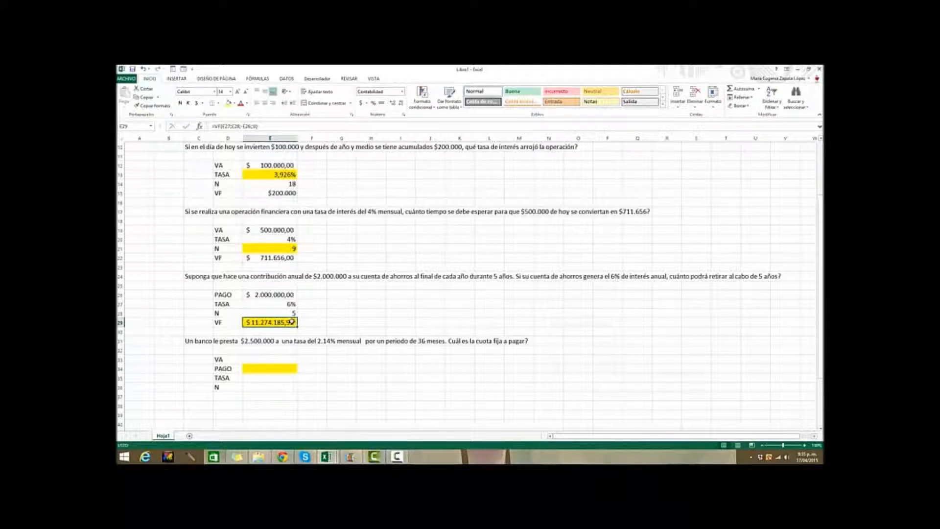
# - Fill in the fifth problem's data with VA 2500000, TASA 2,14% and N 36
pyautogui.scroll(-1, 293, 321)
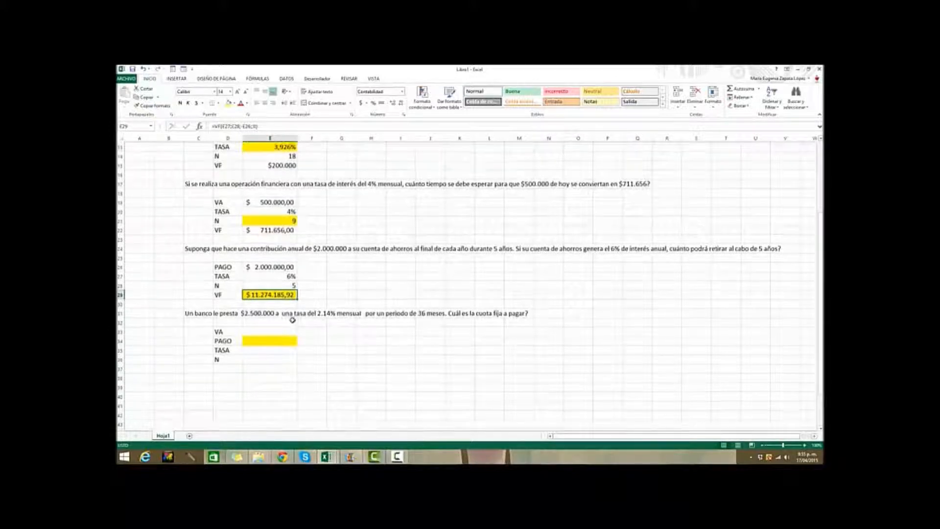
pyautogui.click(278, 342)
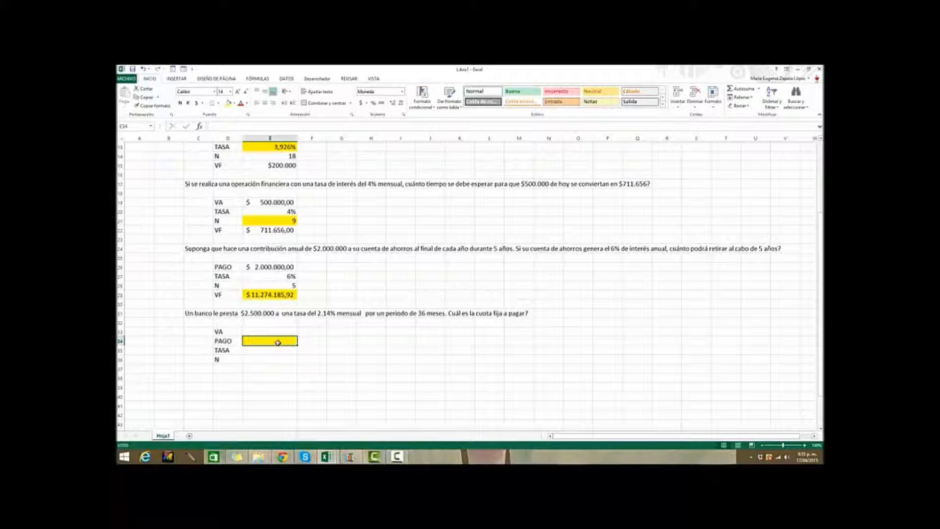
pyautogui.click(271, 329)
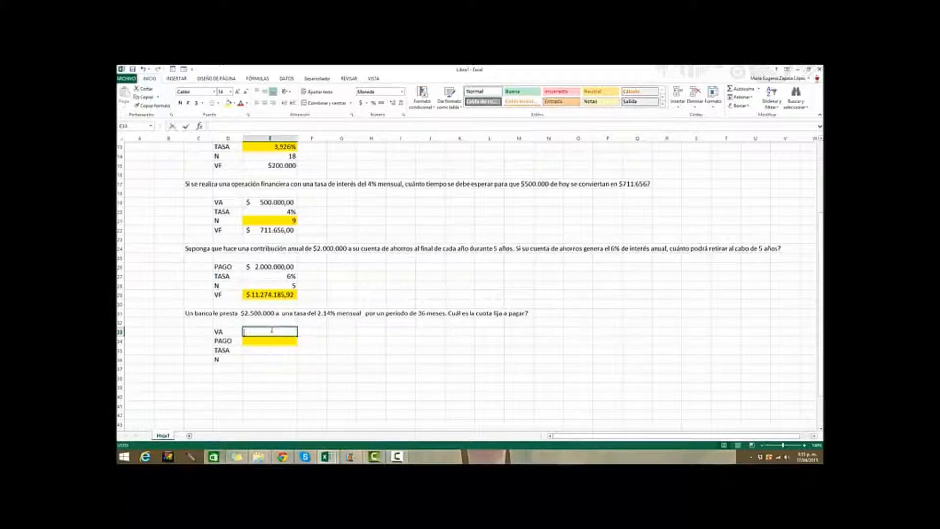
pyautogui.write('2500000')
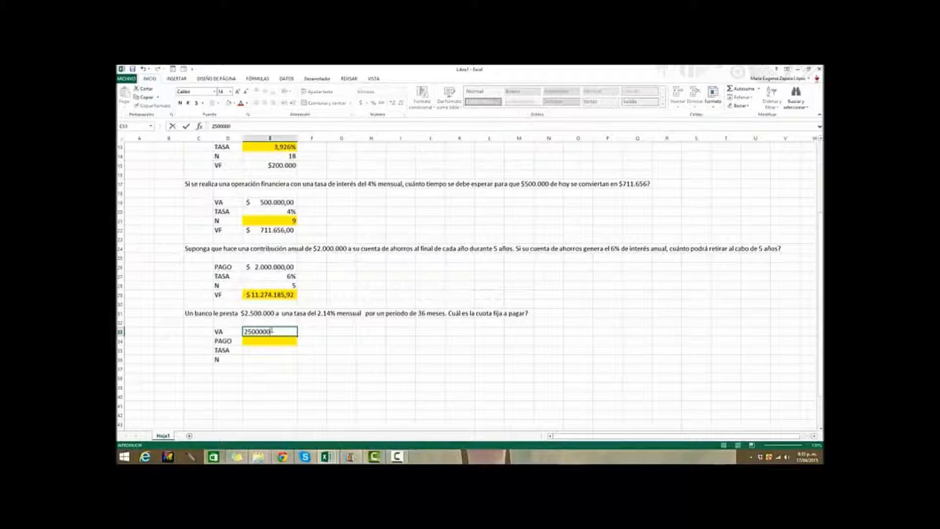
pyautogui.press('Return')
pyautogui.press('Return')
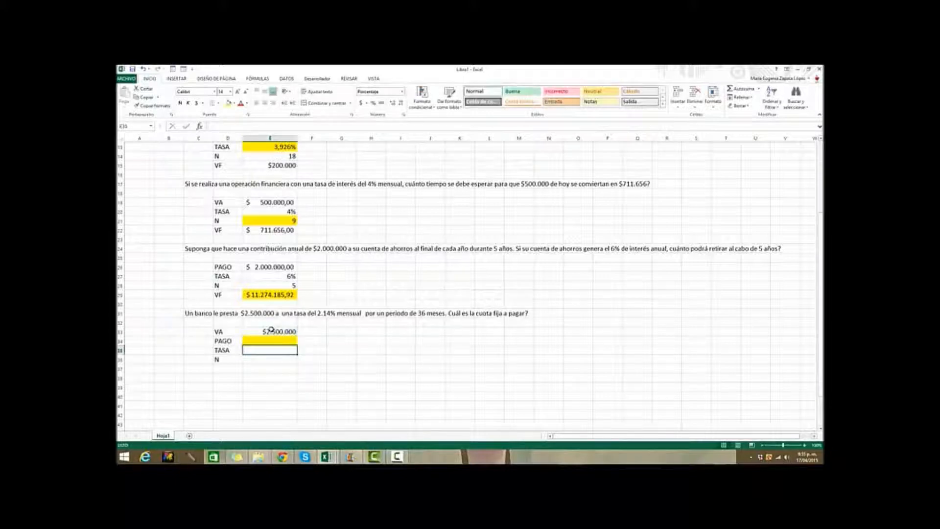
pyautogui.write('2,15')
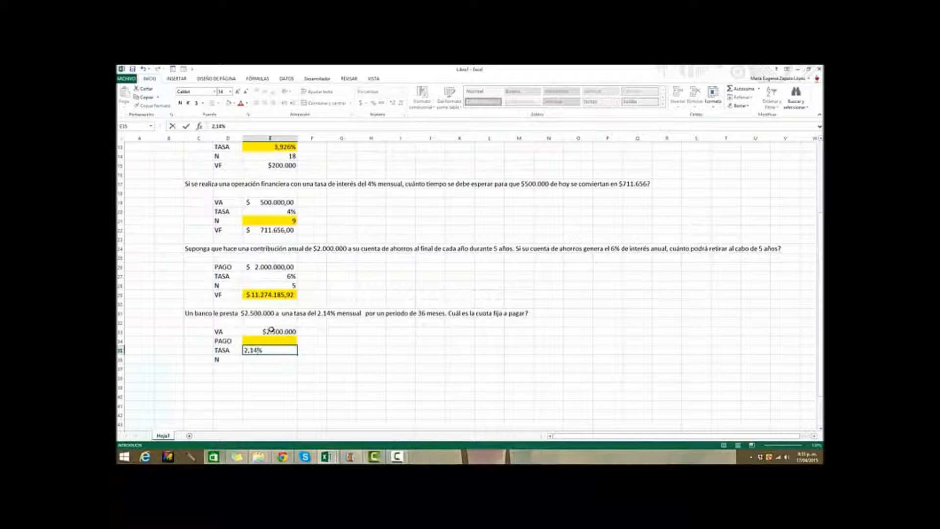
pyautogui.press('Return')
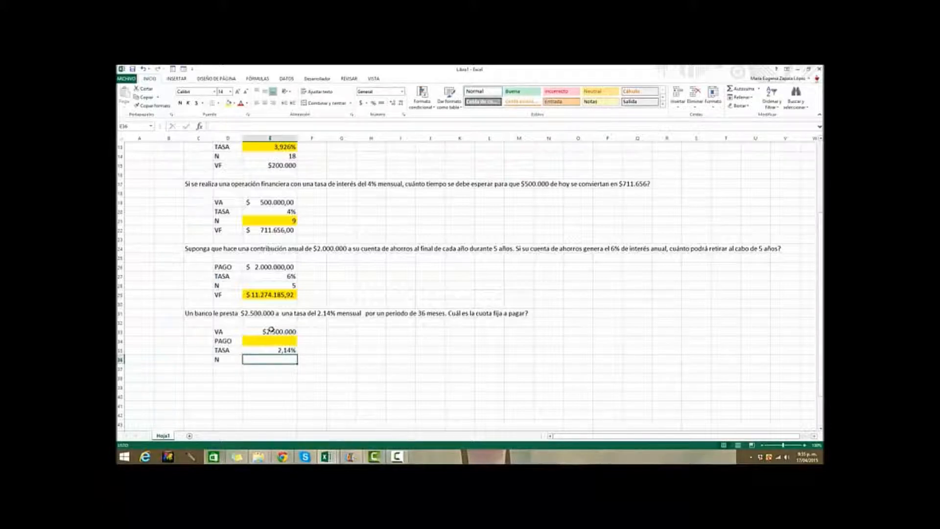
pyautogui.write('36')
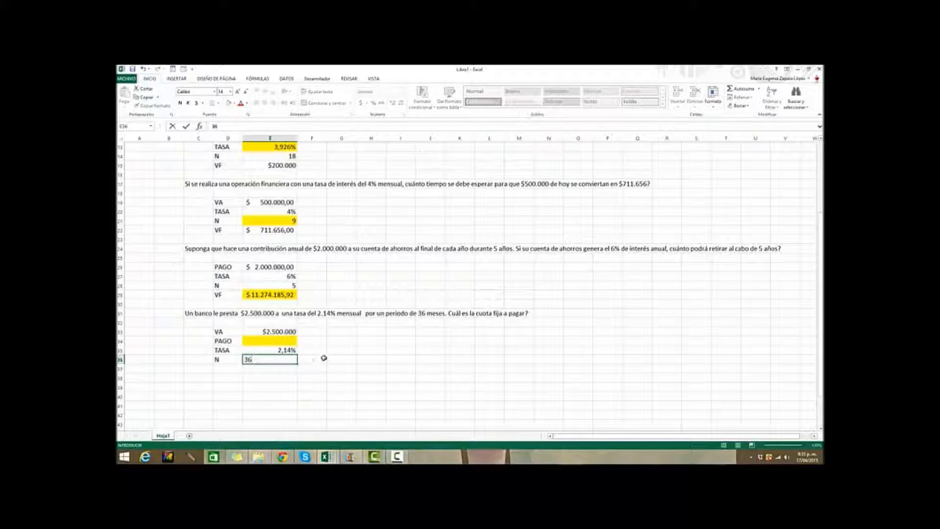
# - Start a PAGO function in the fifth problem's PAGO cell with E35 as Tasa and E36 as Nper
pyautogui.click(264, 338)
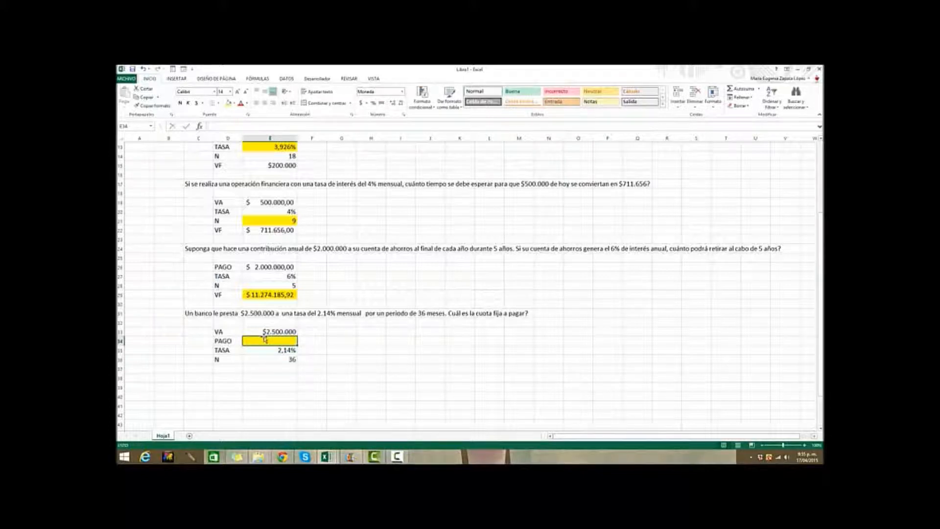
pyautogui.write('=PAGO')
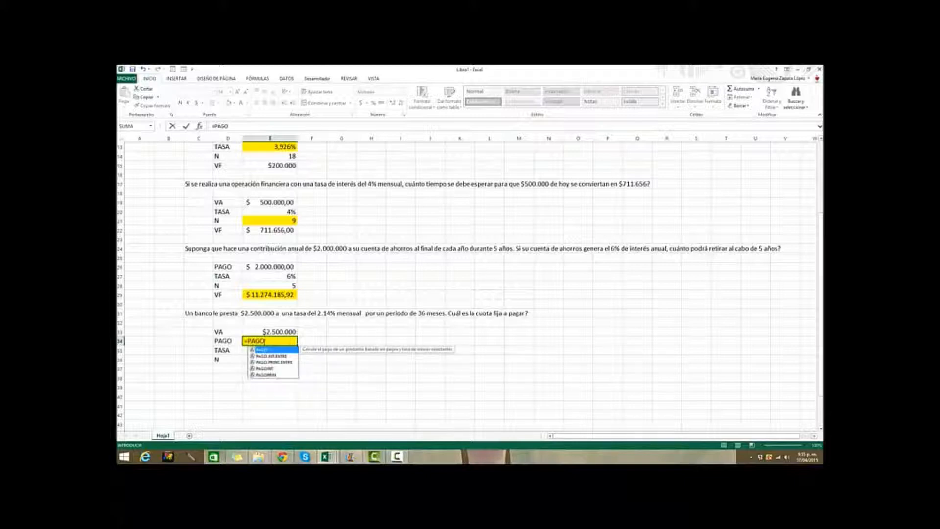
pyautogui.write('(')
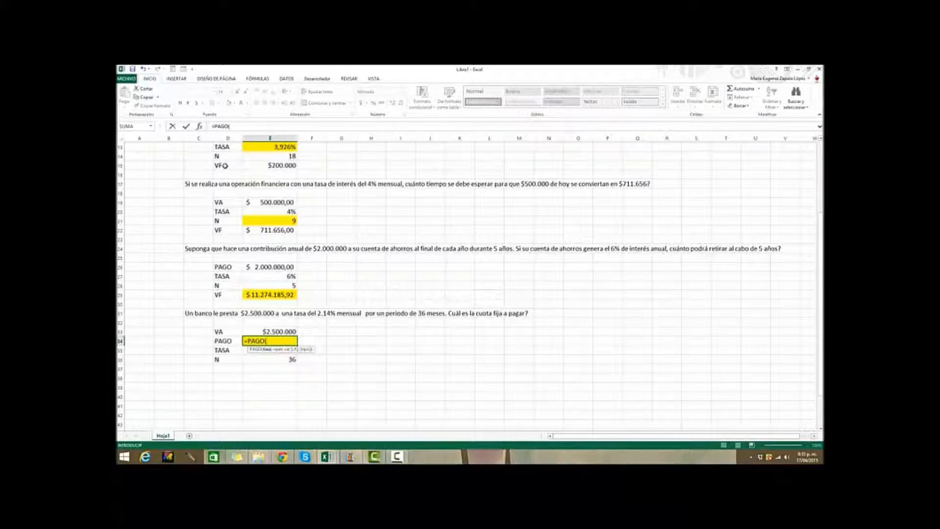
pyautogui.click(202, 126)
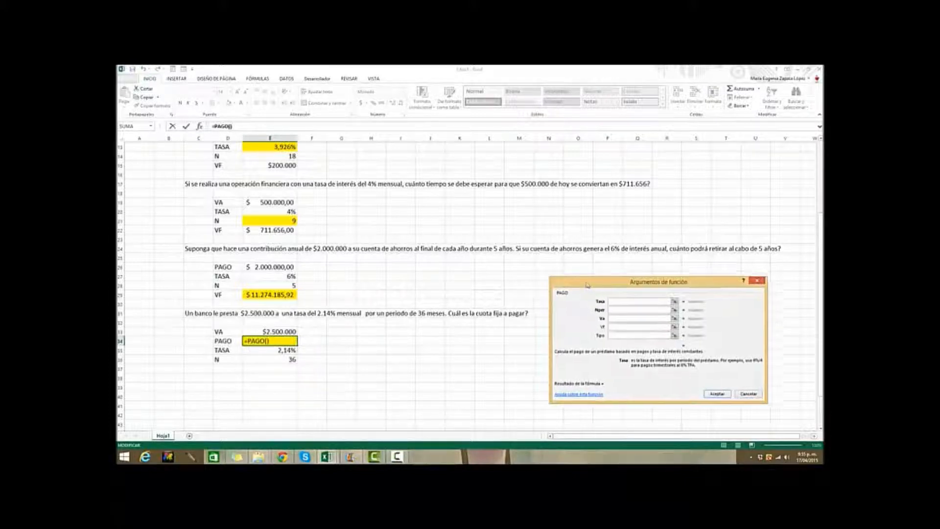
pyautogui.click(271, 350)
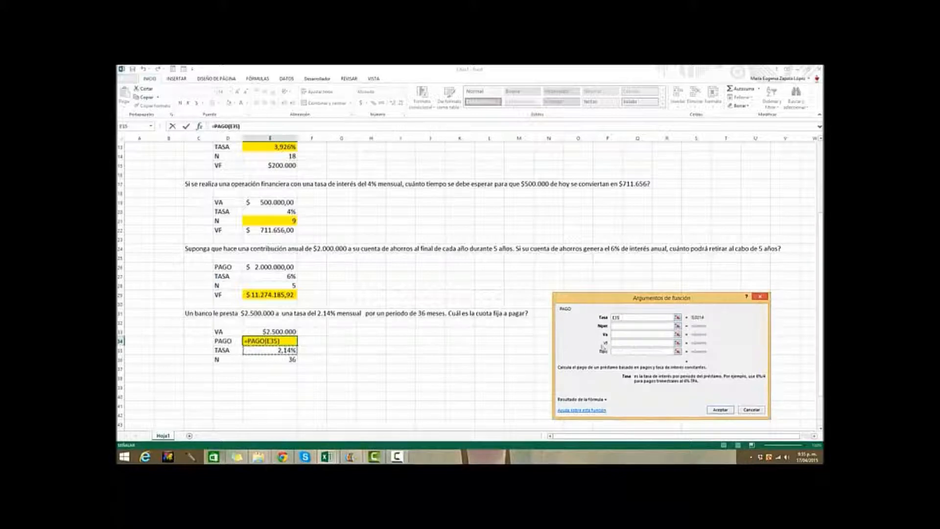
pyautogui.press('Tab')
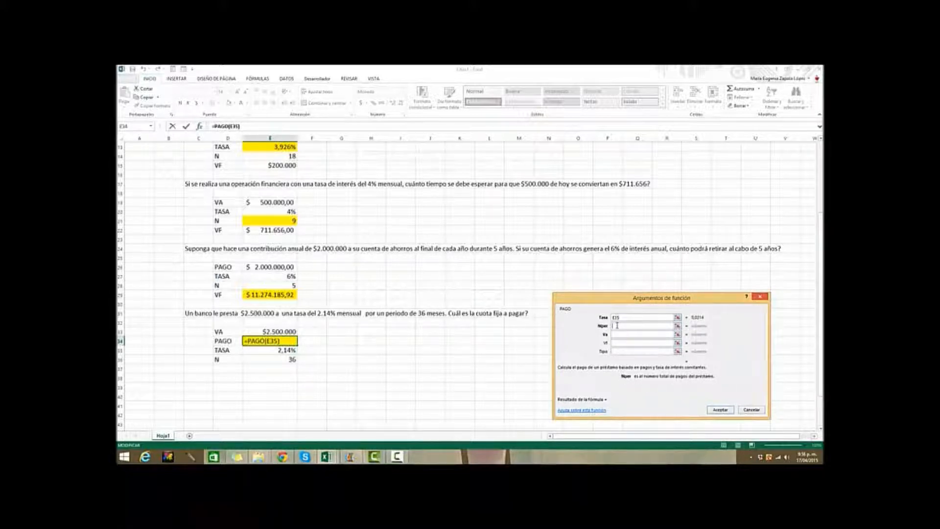
pyautogui.click(274, 357)
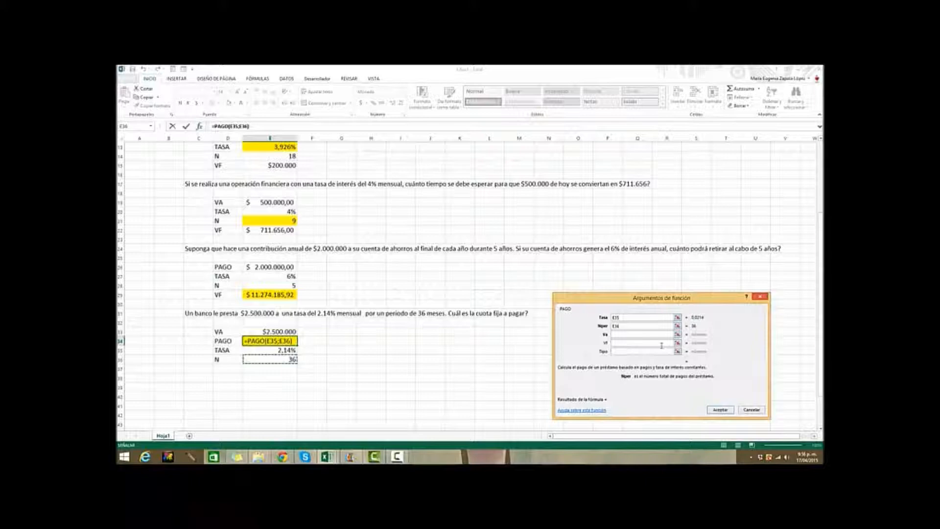
# - Set the PAGO function's Va argument to -E33, leave Vf and Tipo empty, and accept the formula
pyautogui.click(627, 335)
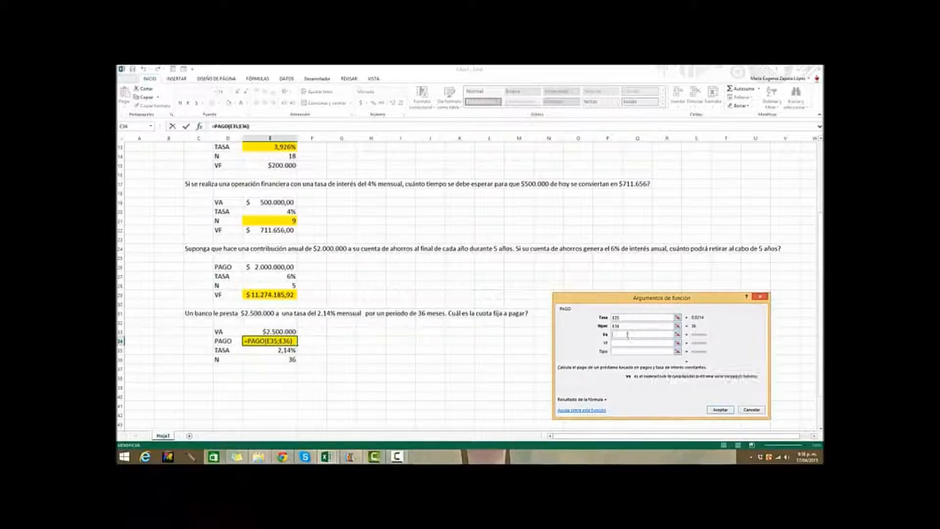
pyautogui.write('-')
pyautogui.click(272, 332)
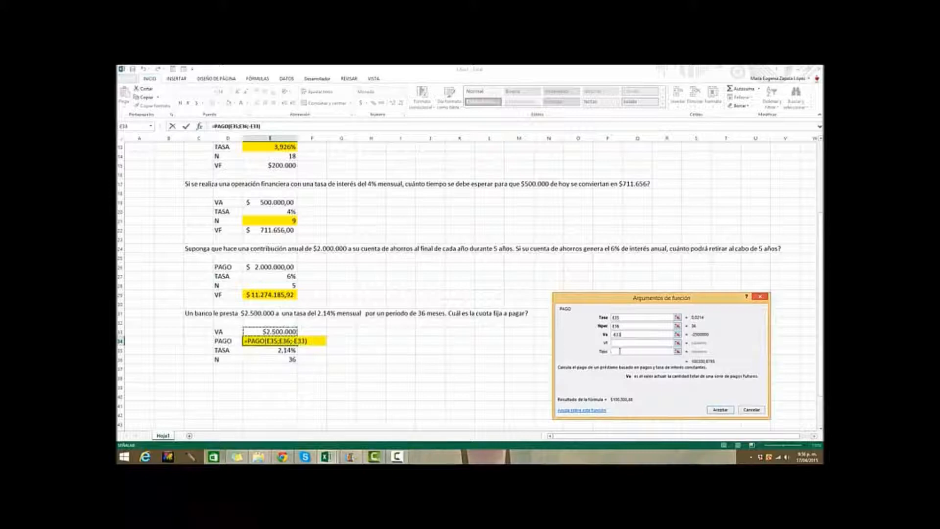
pyautogui.click(720, 410)
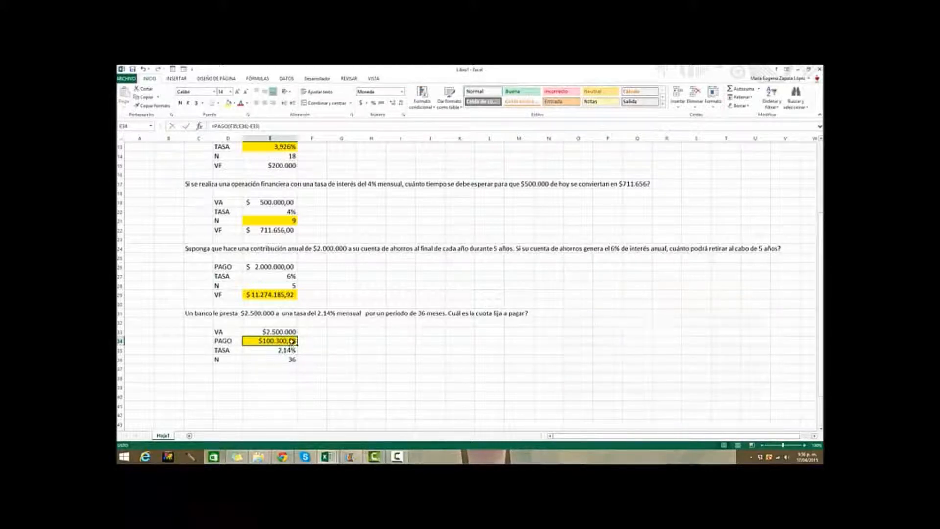
# - Review the first problem's TASA, N and VF cells
pyautogui.scroll(4, 327, 357)
pyautogui.click(438, 192)
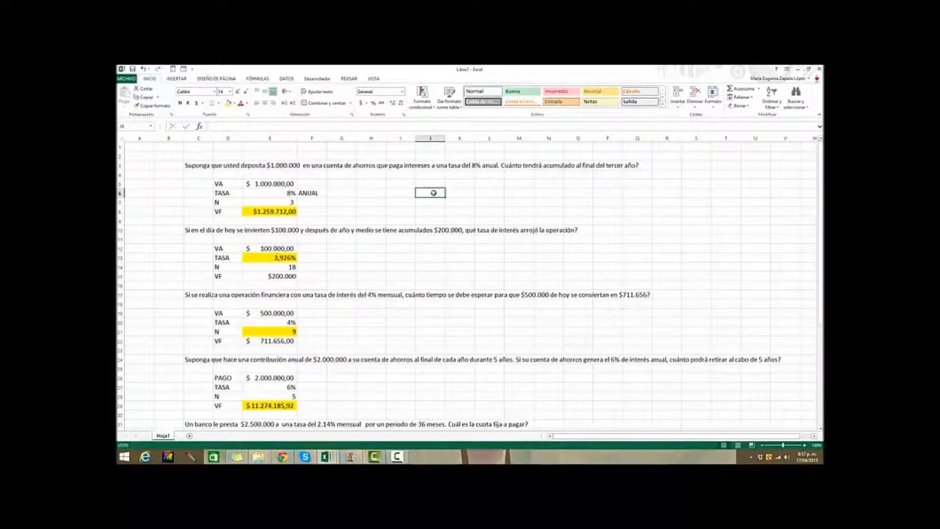
pyautogui.click(398, 193)
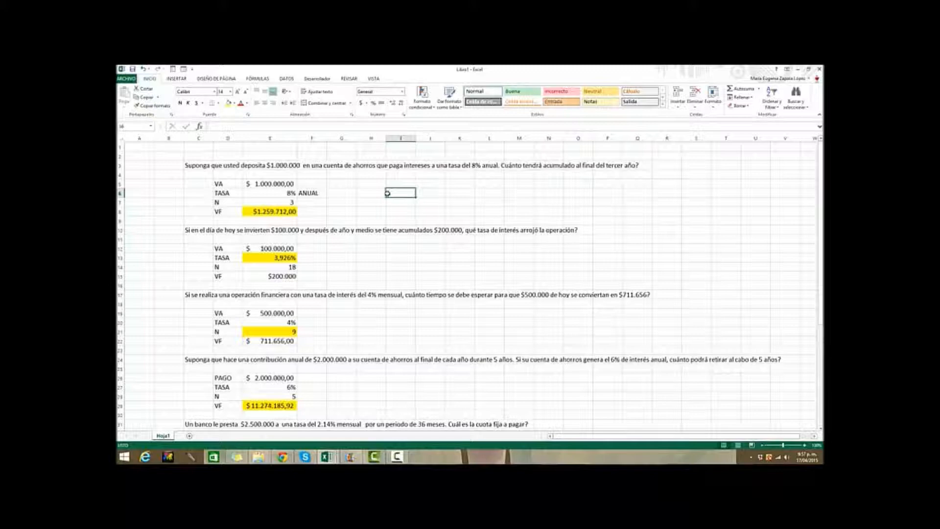
pyautogui.click(289, 202)
pyautogui.click(285, 192)
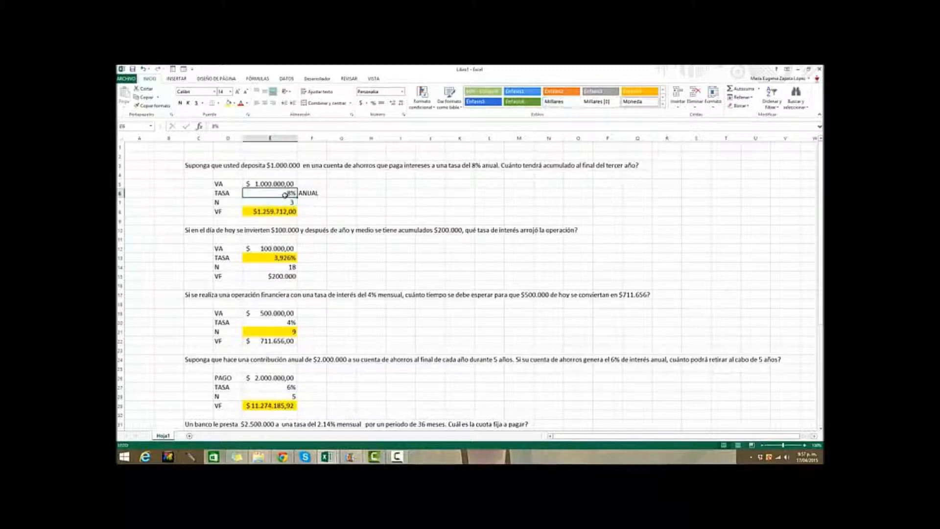
pyautogui.click(286, 203)
pyautogui.click(278, 211)
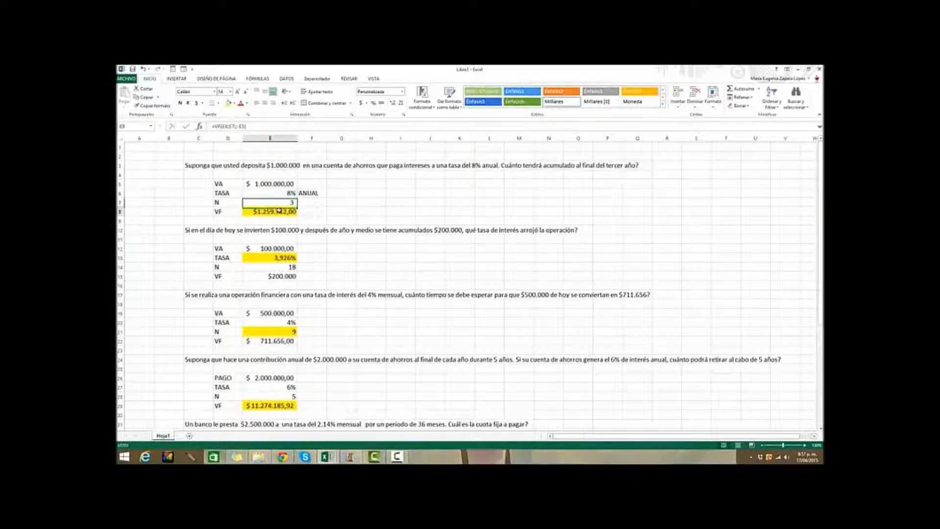
pyautogui.click(284, 203)
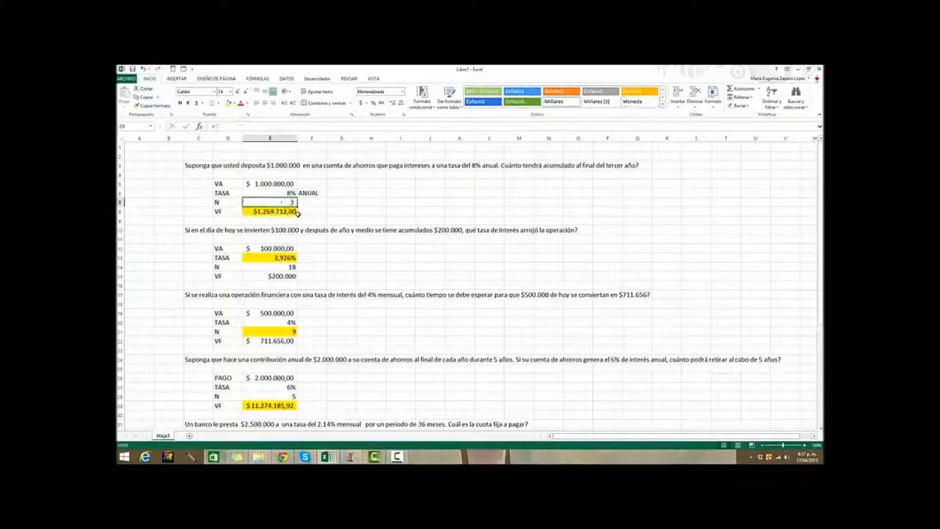
# - Start an NPER function in cell J6 beside the first problem, with E6 as Tasa
pyautogui.click(428, 193)
pyautogui.write('=NPER')
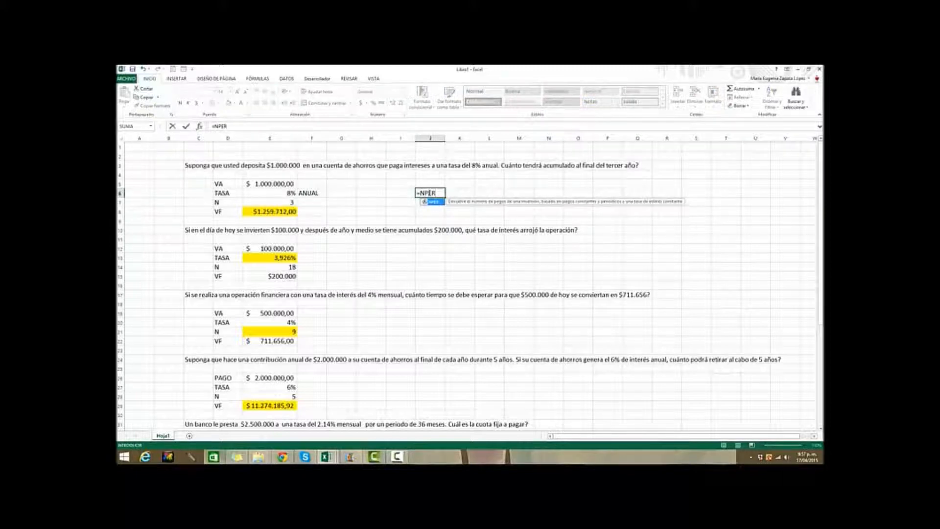
pyautogui.doubleClick(436, 204)
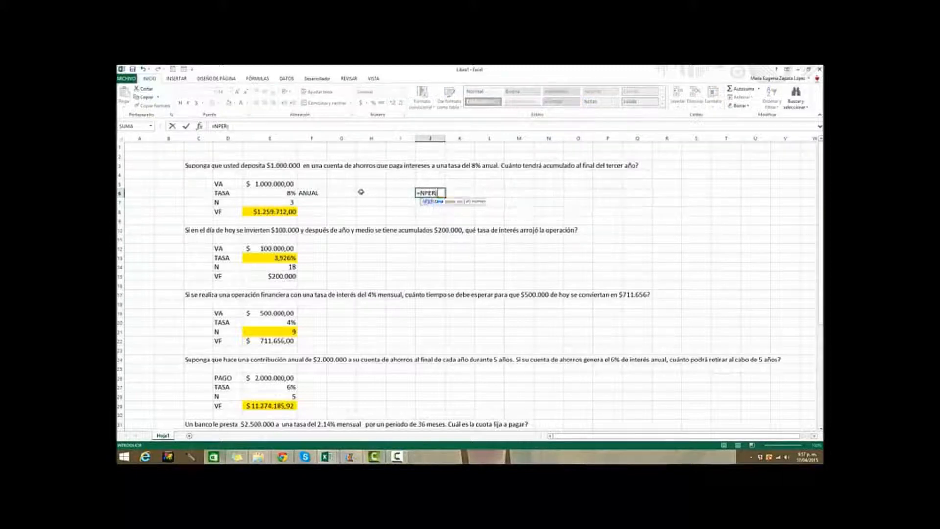
pyautogui.click(199, 126)
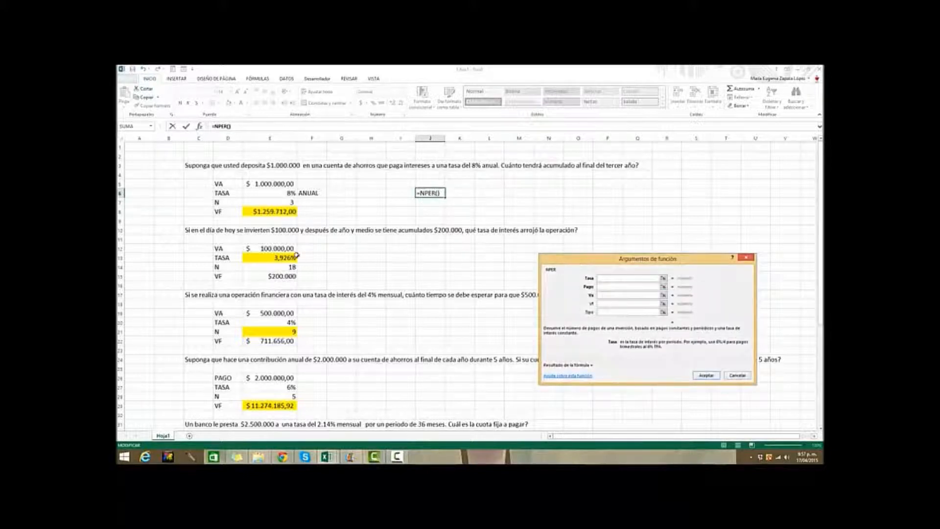
pyautogui.click(284, 193)
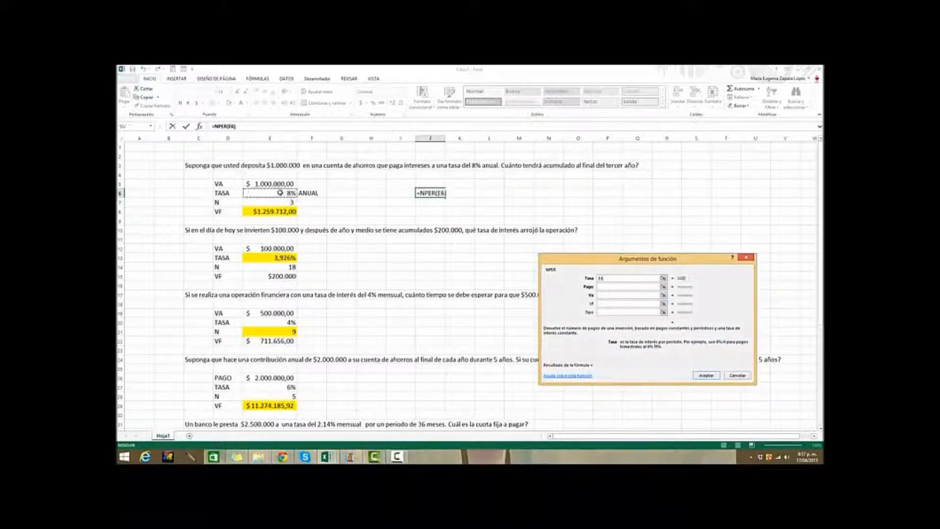
# - Set the NPER function's Va argument to -E5 and Vf to E8, leave Pago empty, and accept the formula
pyautogui.click(602, 295)
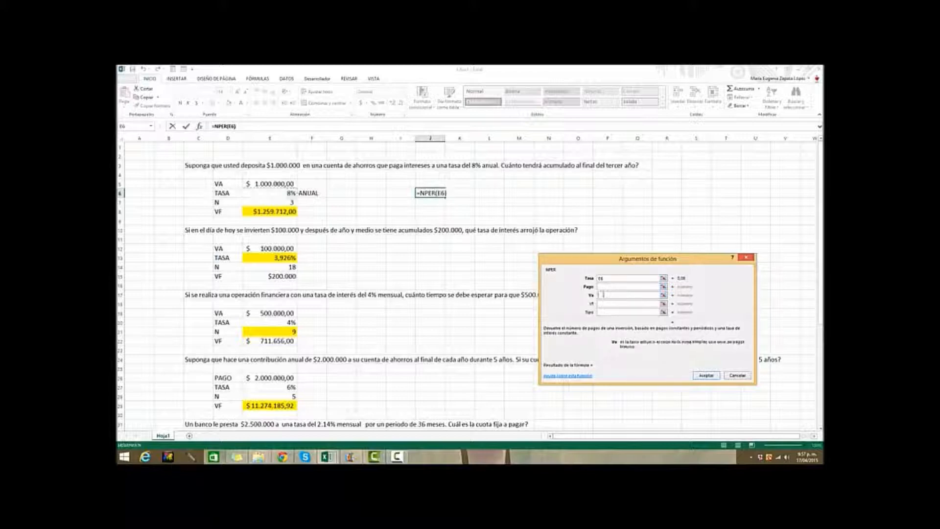
pyautogui.write('-')
pyautogui.click(270, 184)
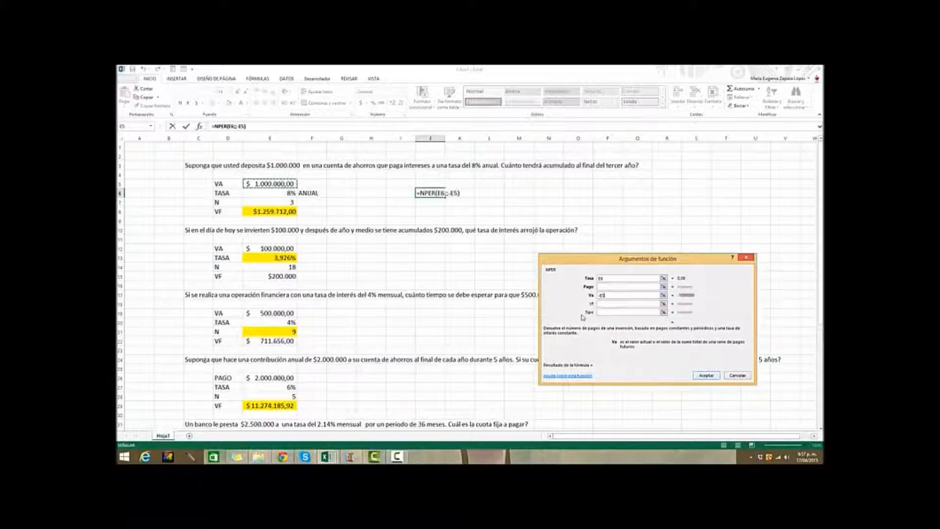
pyautogui.click(621, 304)
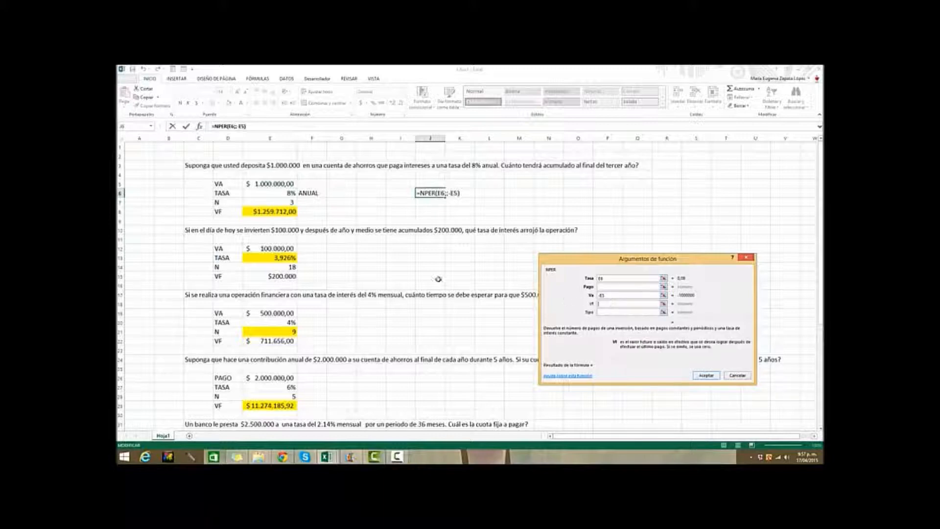
pyautogui.click(267, 210)
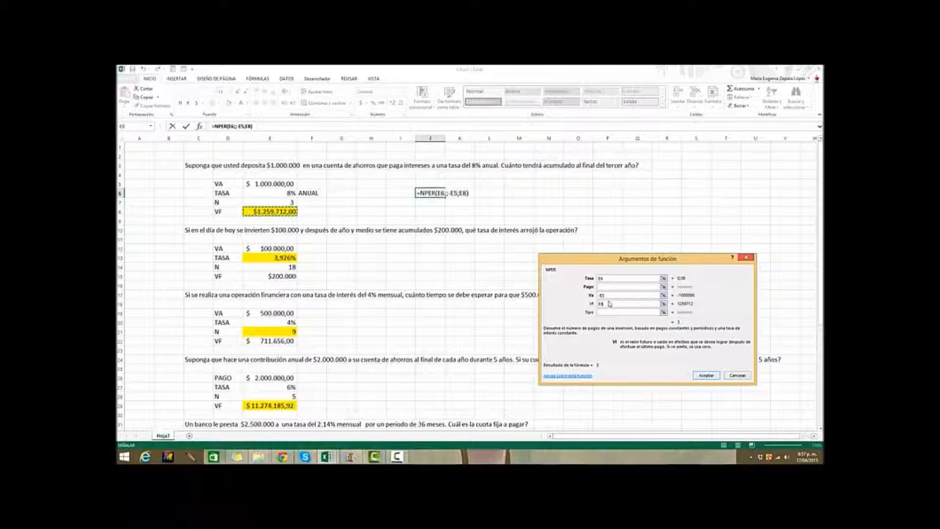
pyautogui.click(706, 375)
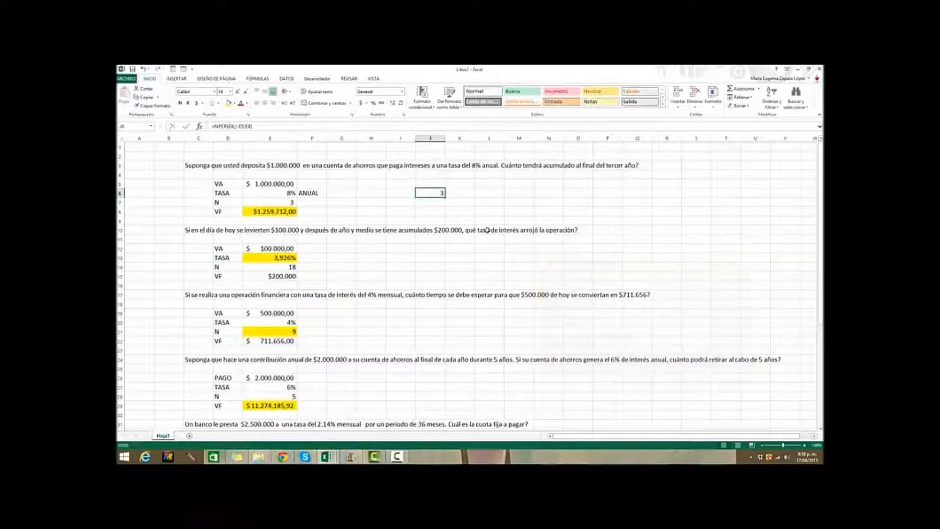
# - Start a TASA function in cell J7 beside the first problem, with E7 as Nper
pyautogui.click(424, 202)
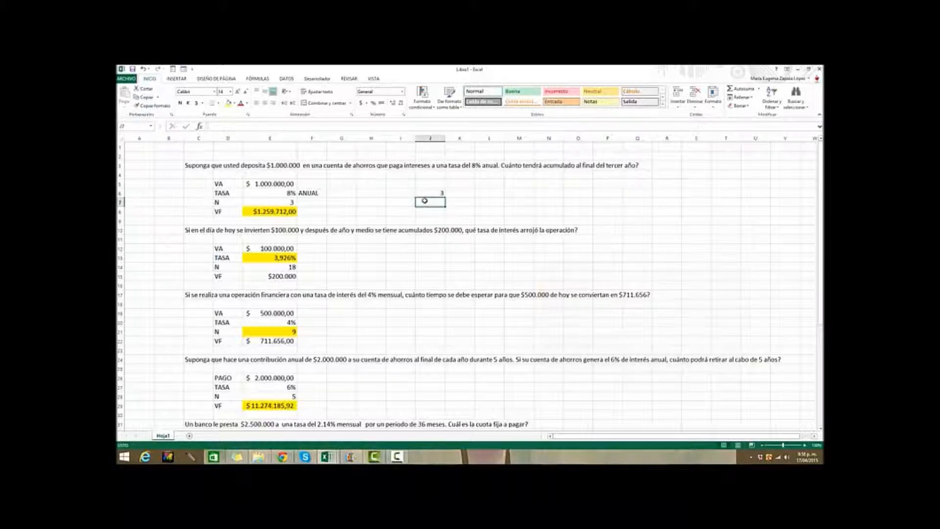
pyautogui.write('=TASA')
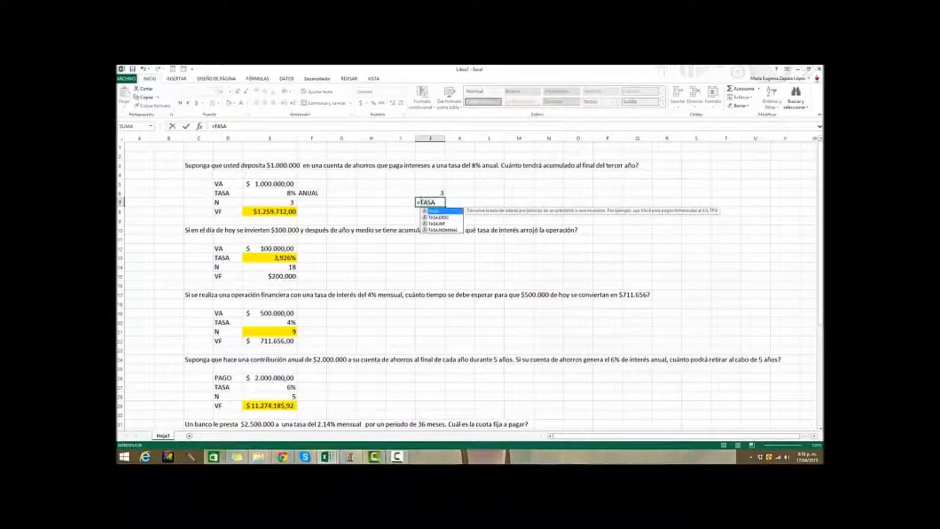
pyautogui.doubleClick(432, 211)
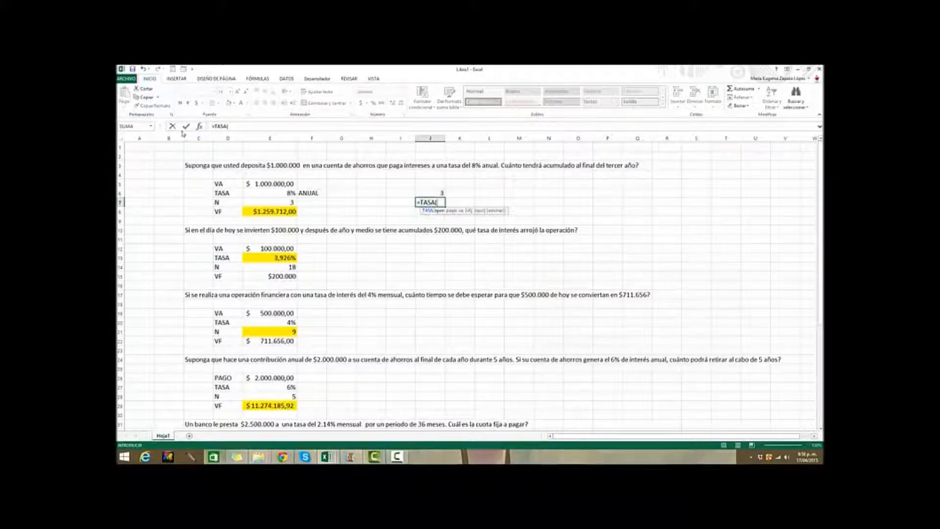
pyautogui.click(199, 126)
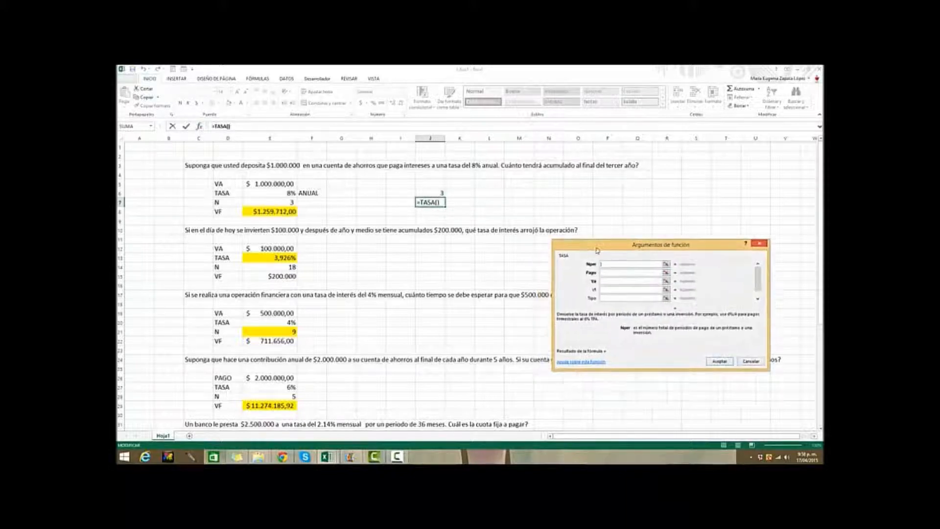
pyautogui.click(283, 202)
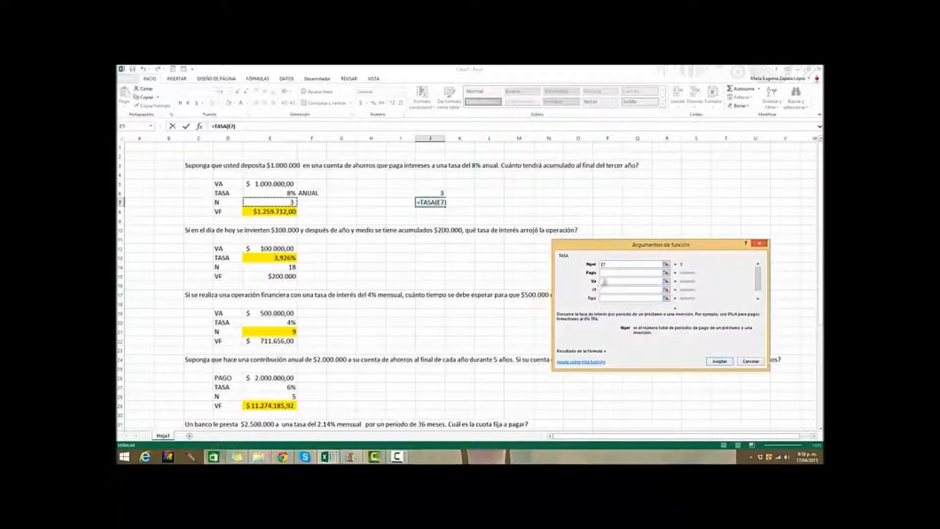
# - Set the TASA function's Va argument to -E5 and Vf to E8, leave Pago and Tipo empty, and accept the formula
pyautogui.click(605, 280)
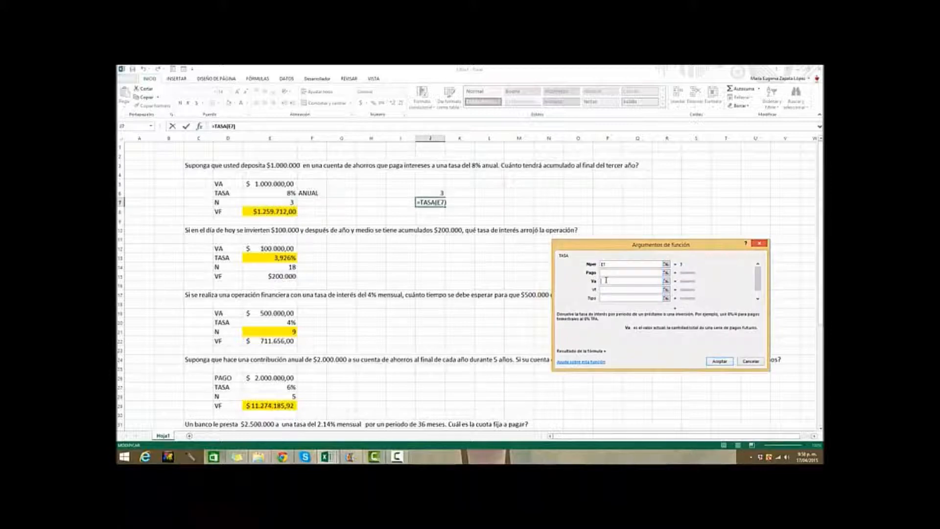
pyautogui.write('-')
pyautogui.click(248, 185)
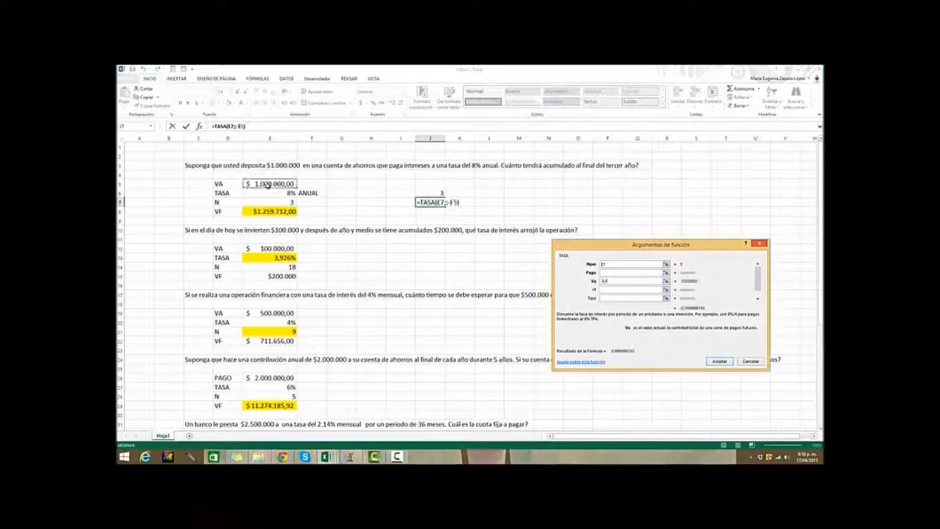
pyautogui.click(602, 289)
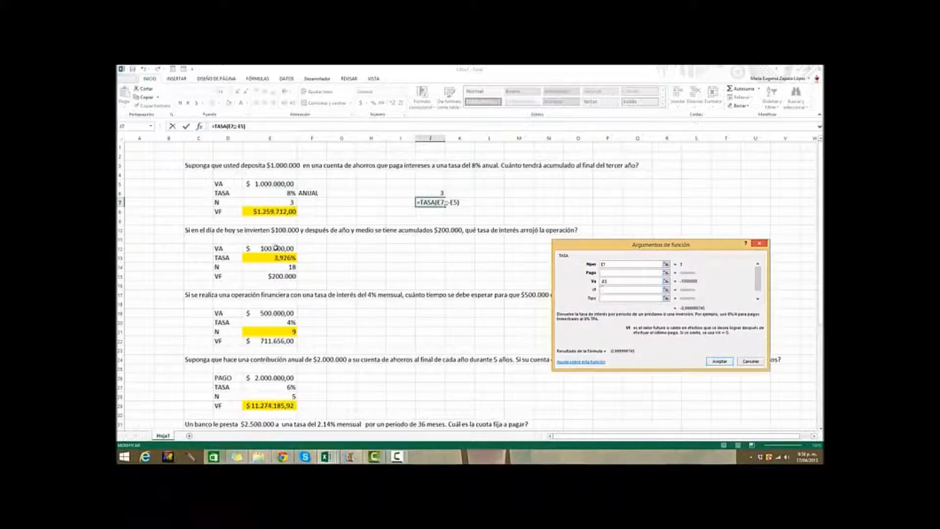
pyautogui.click(275, 212)
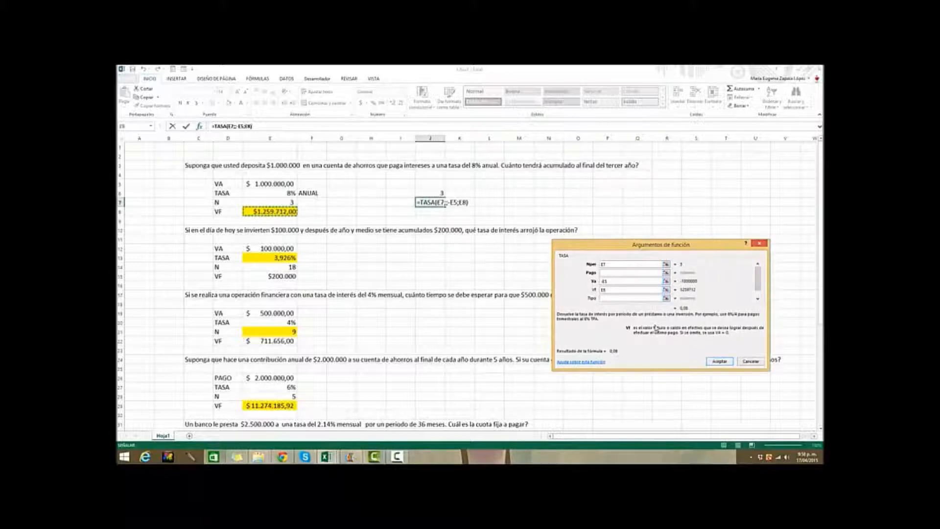
pyautogui.click(721, 361)
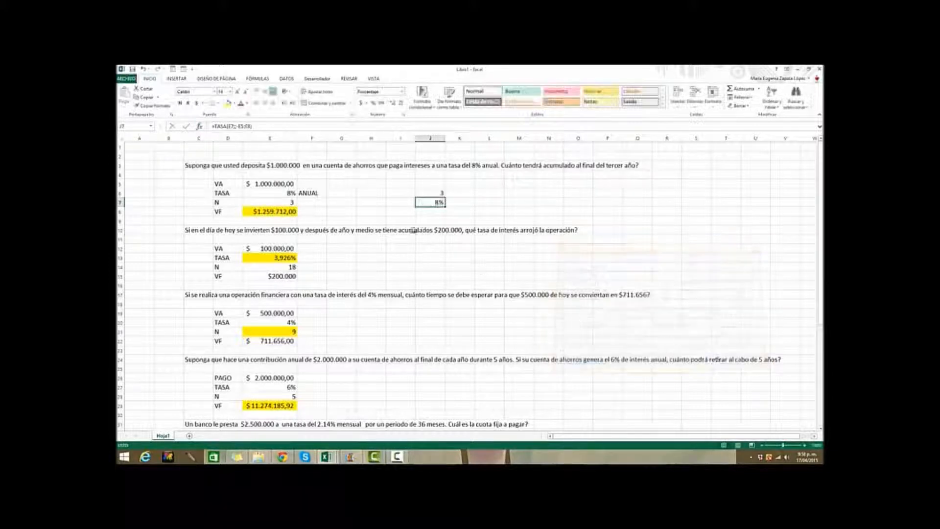